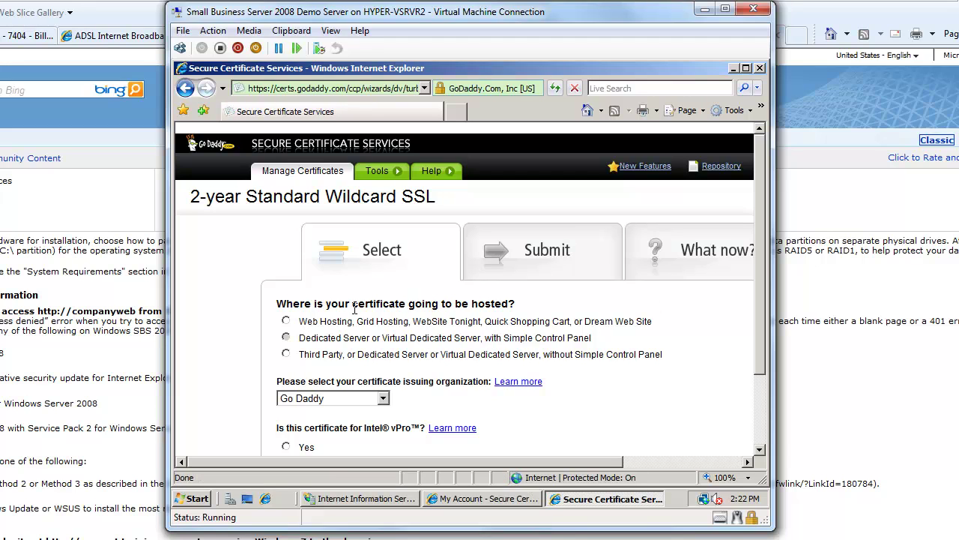
Set the certificate's hosting to Third Party, or Dedicated Server or Virtual Dedicated Server, without Simple Control Panel
left_click(287, 338)
left_click(567, 359)
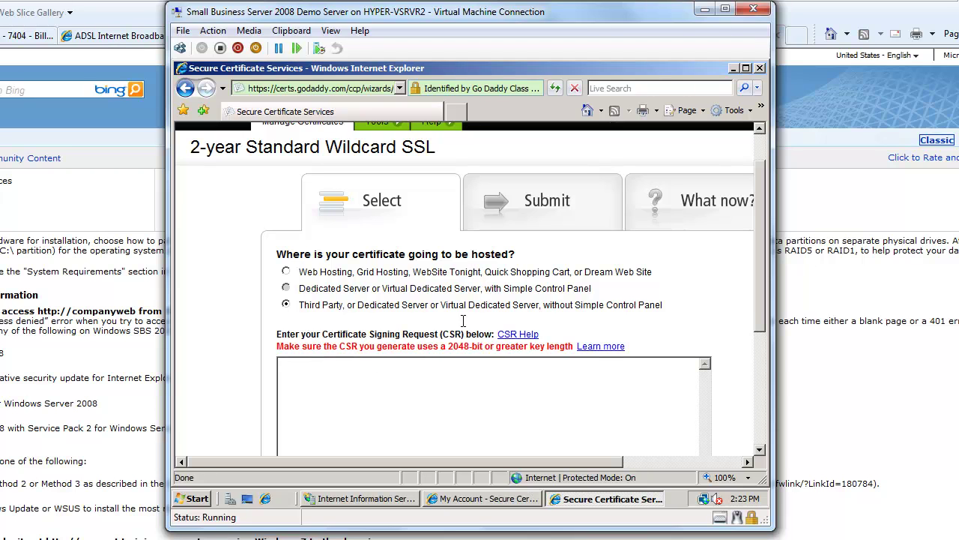
scroll(464, 377, "down", 3)
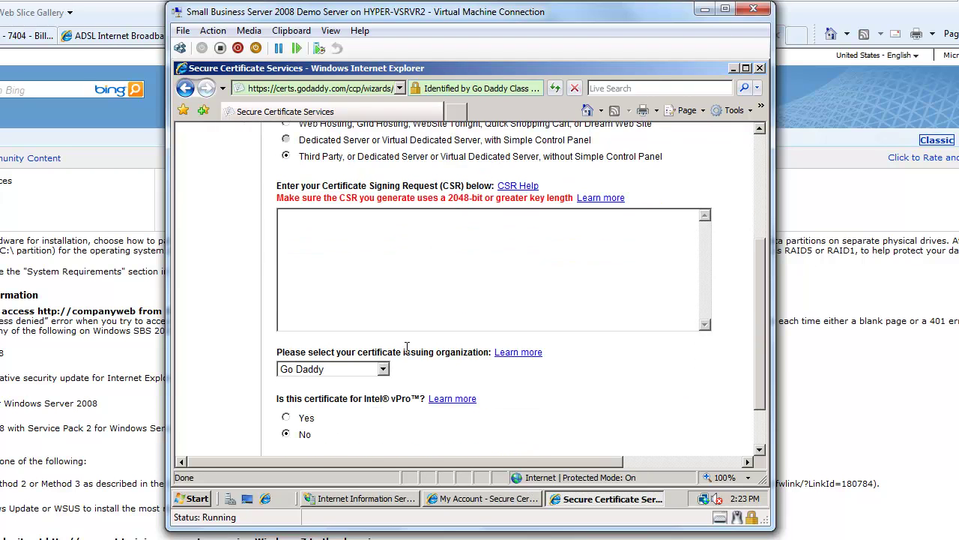
scroll(407, 341, "up", 4)
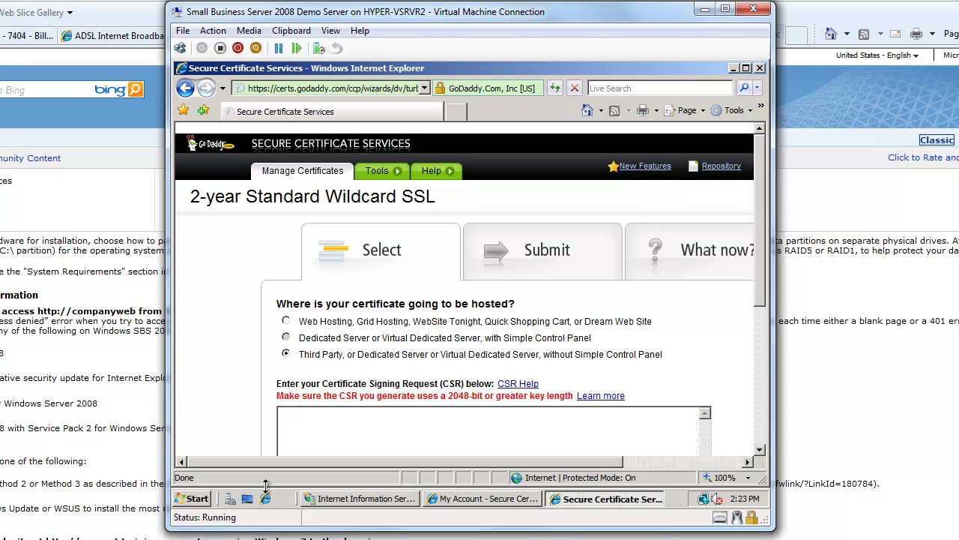
Open the certreq file from Local Disk (C:) and copy the entire certificate request text
left_click(247, 499)
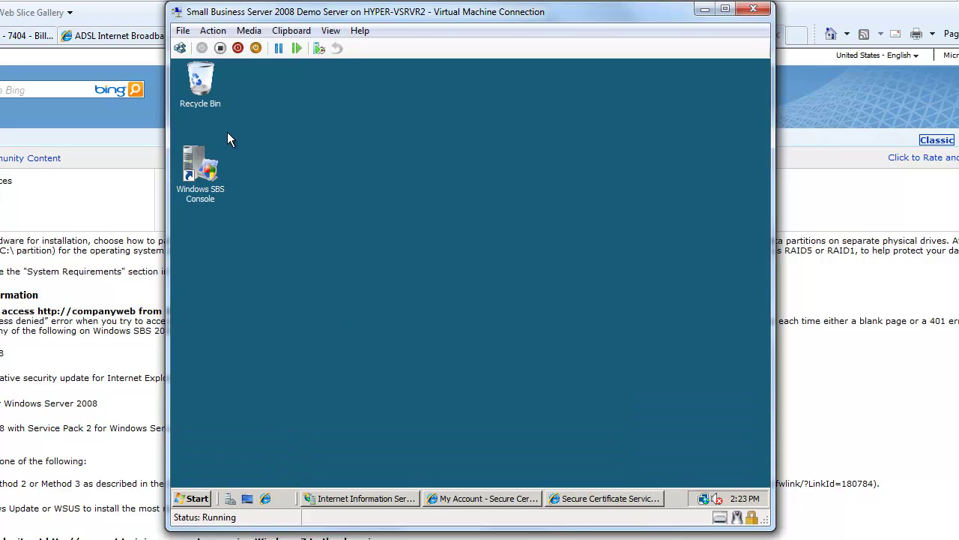
left_click(193, 499)
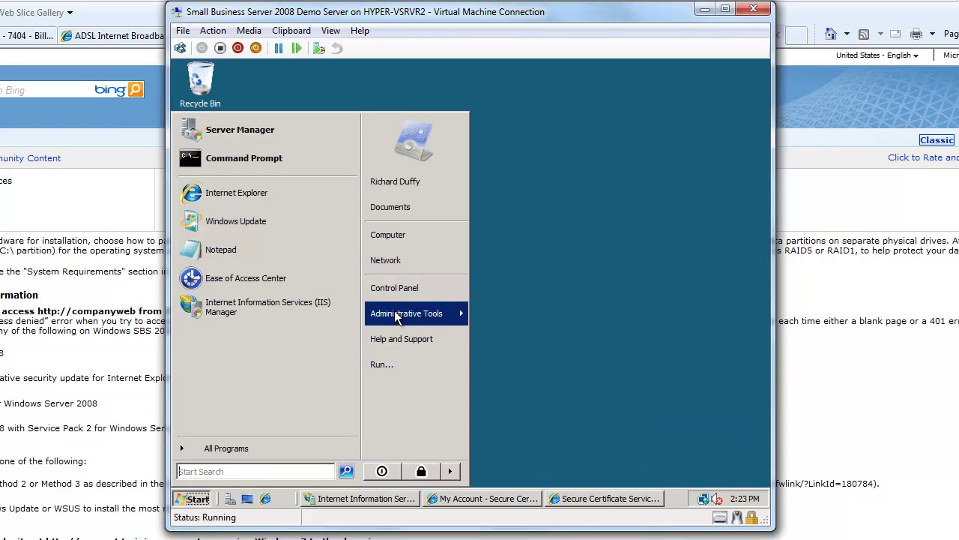
left_click(405, 234)
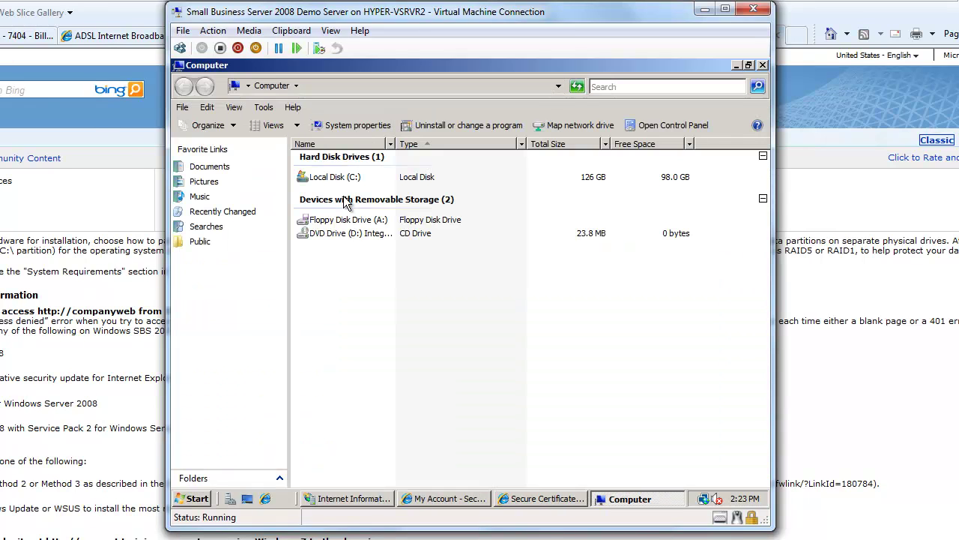
left_click(341, 181)
double_click(341, 184)
double_click(328, 290)
left_click_drag(416, 356, 196, 87)
right_click(283, 166)
left_click(302, 208)
Return to the Secure Certificate Services page and paste the copied request into the Certificate Signing Request field
left_click(480, 498)
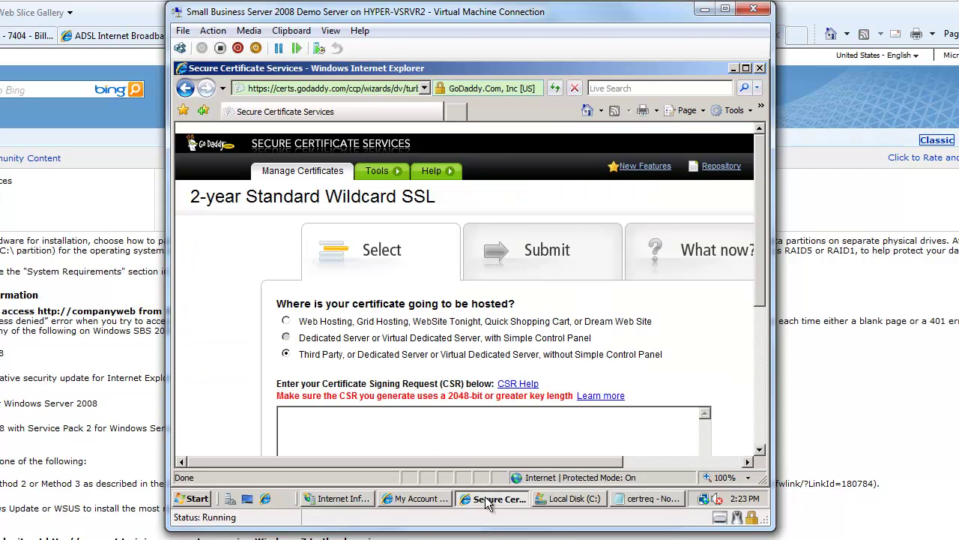
right_click(404, 432)
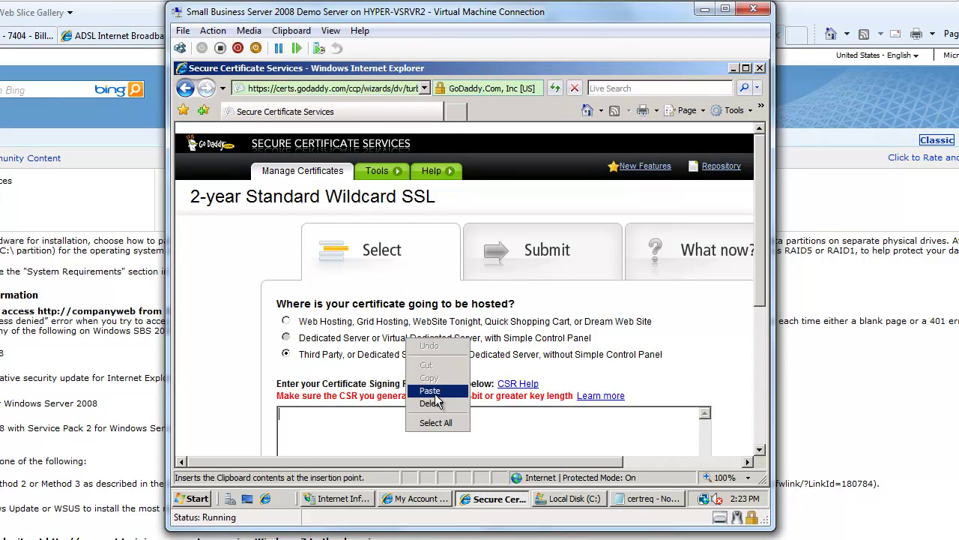
left_click(431, 390)
Choose Go Daddy as the certificate issuing organization and continue to the submission review
scroll(480, 343, "down", 3)
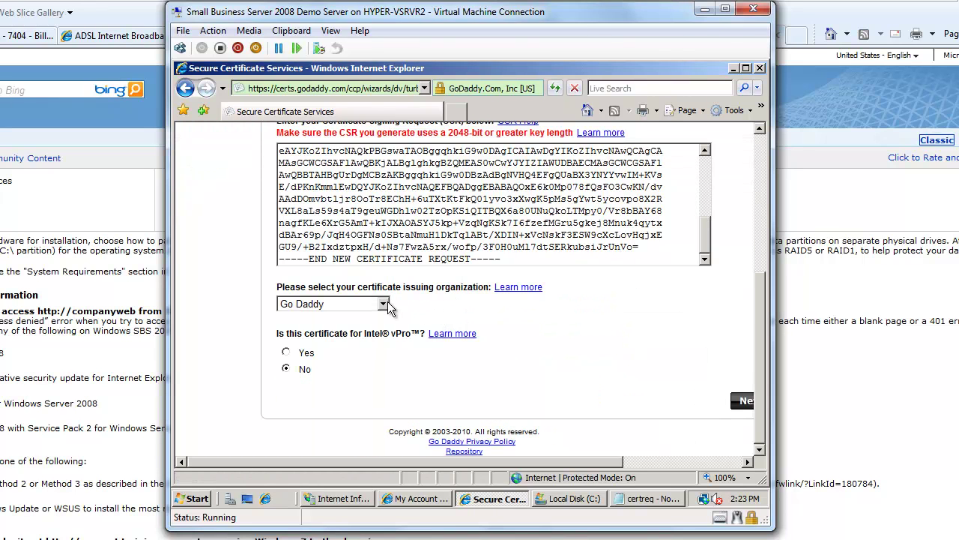
left_click(382, 303)
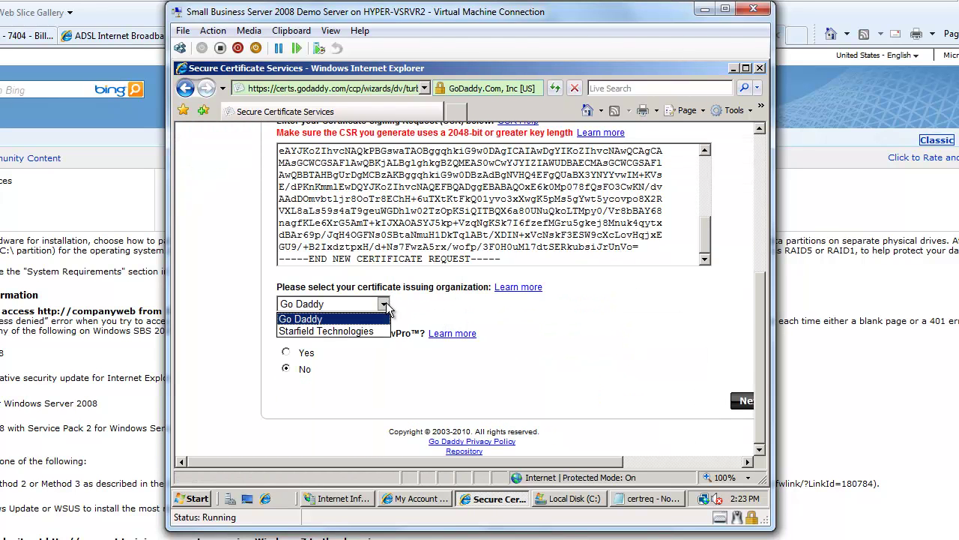
left_click(350, 320)
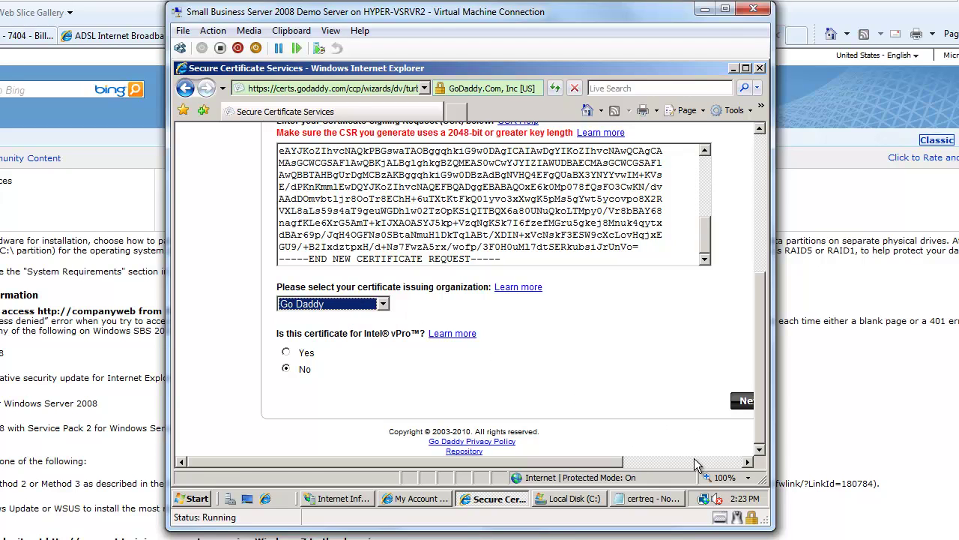
left_click(689, 461)
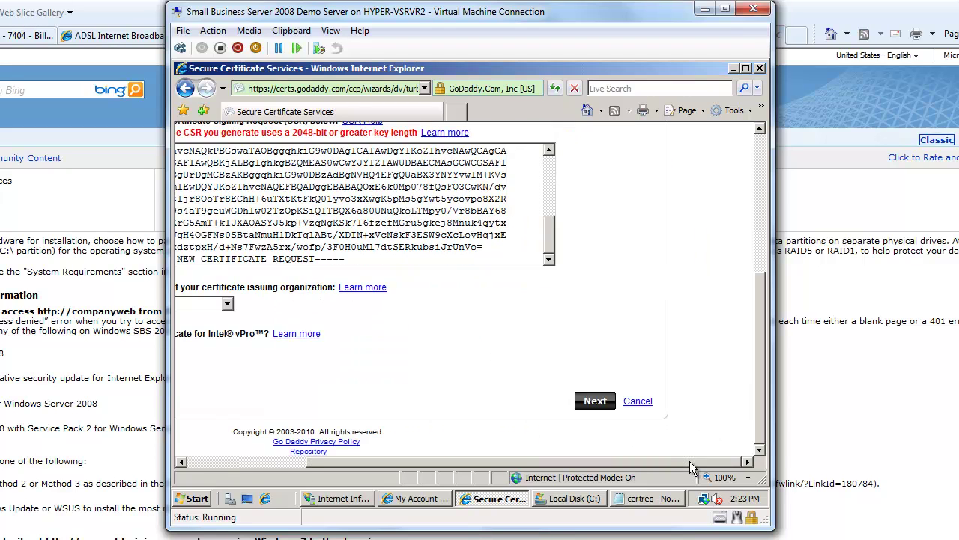
left_click(596, 401)
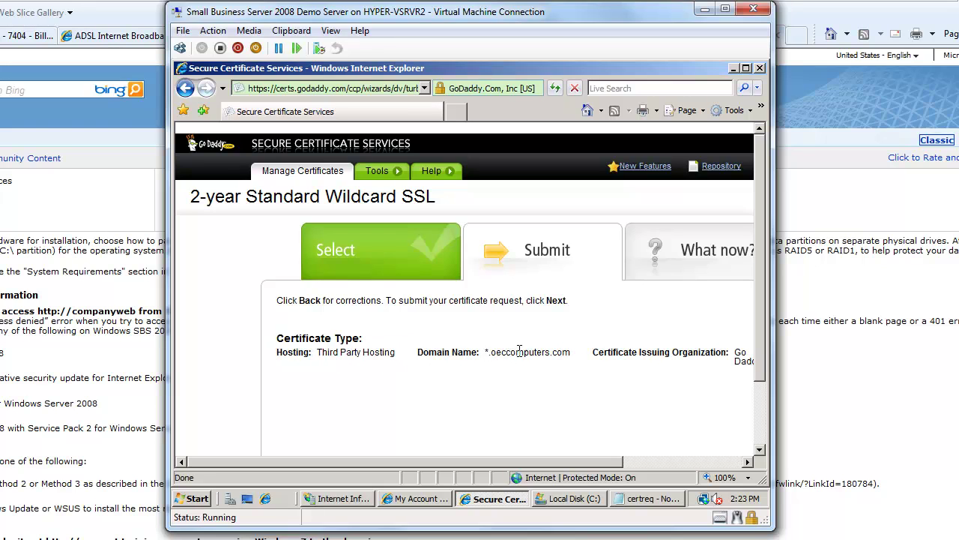
Submit the wildcard certificate request and finish the wizard to return to the current certificates list
left_click_drag(600, 461, 715, 461)
scroll(764, 436, "down", 2)
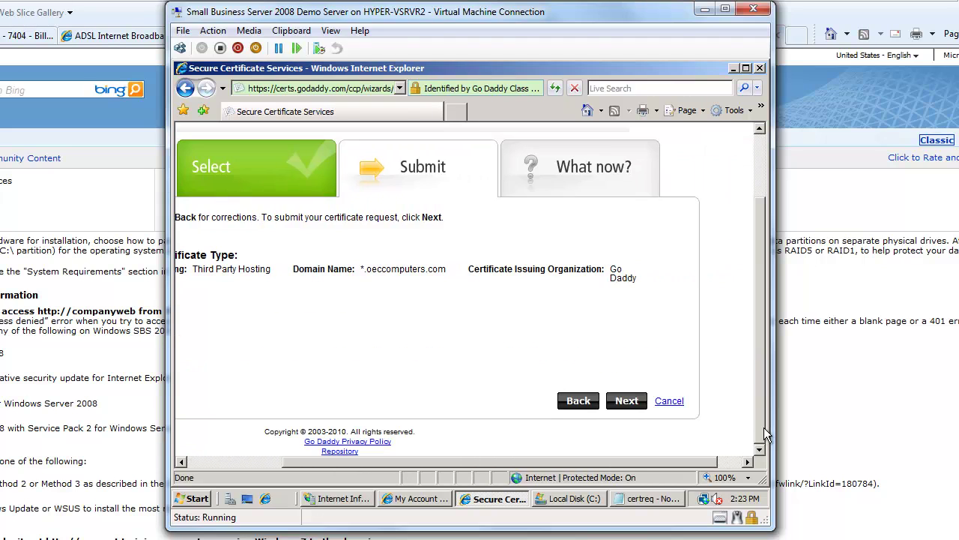
left_click(626, 402)
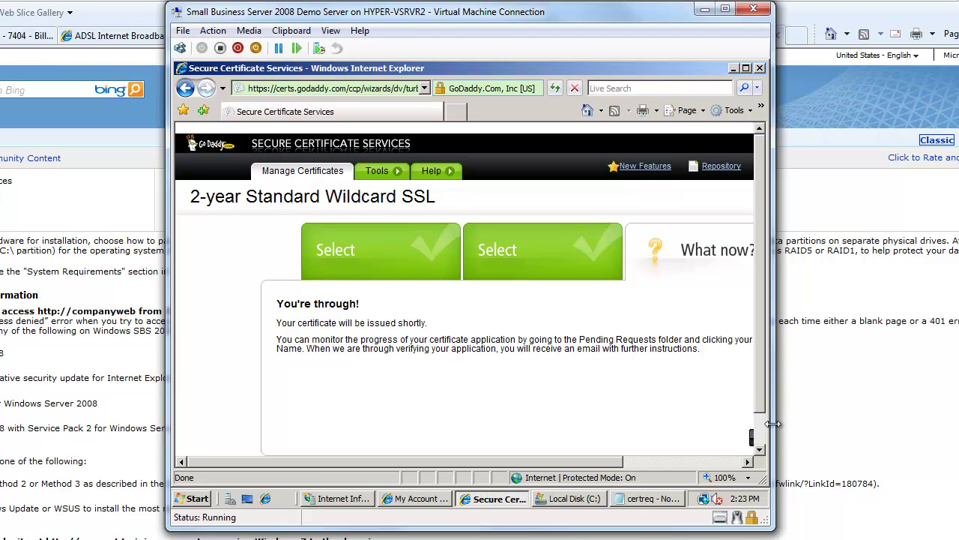
scroll(763, 433, "down", 3)
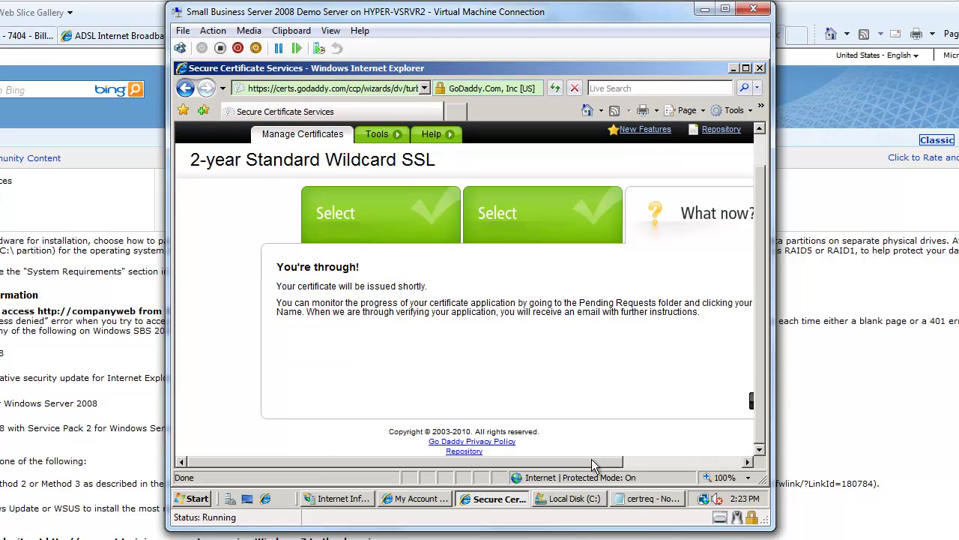
left_click_drag(591, 461, 697, 461)
left_click(658, 401)
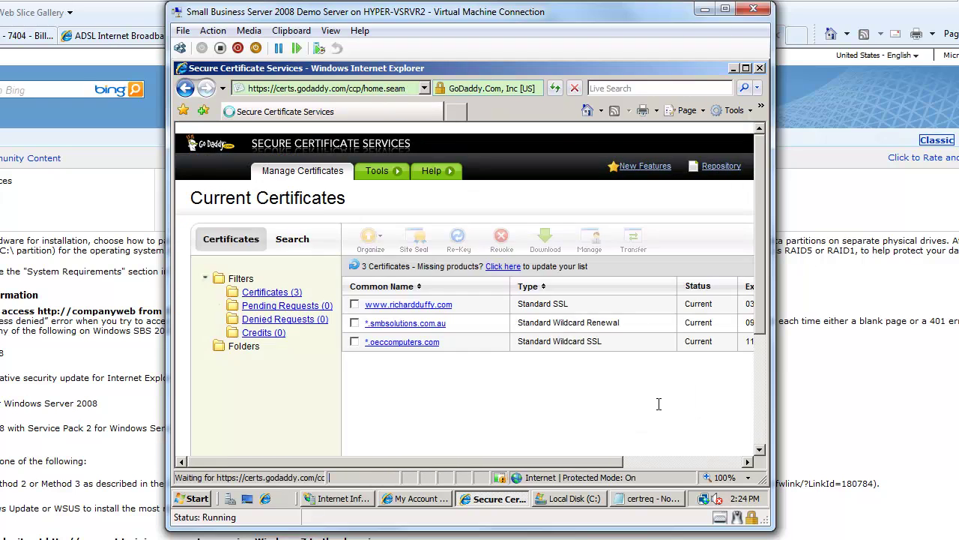
Select the *.oeccomputers.com certificate for download and set its server type to IIS7
left_click(689, 462)
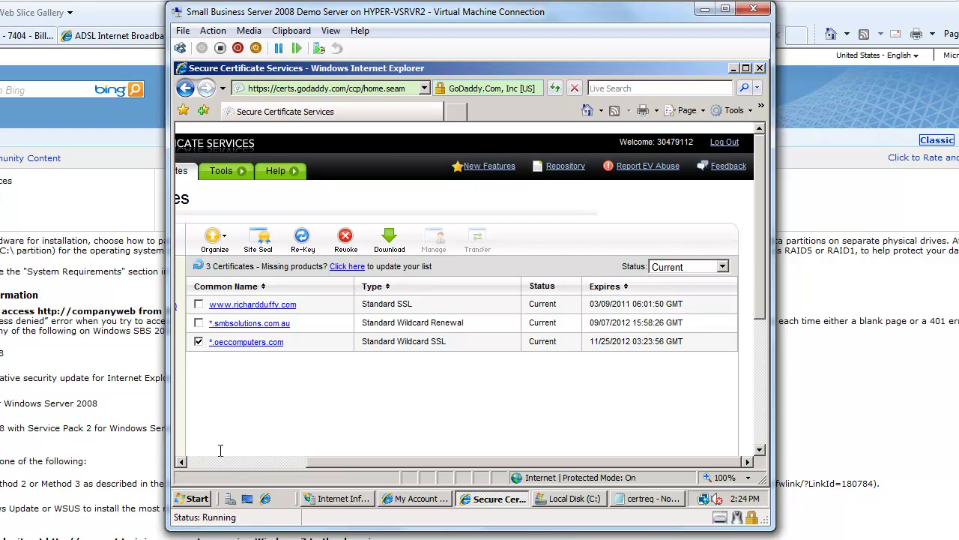
left_click(388, 240)
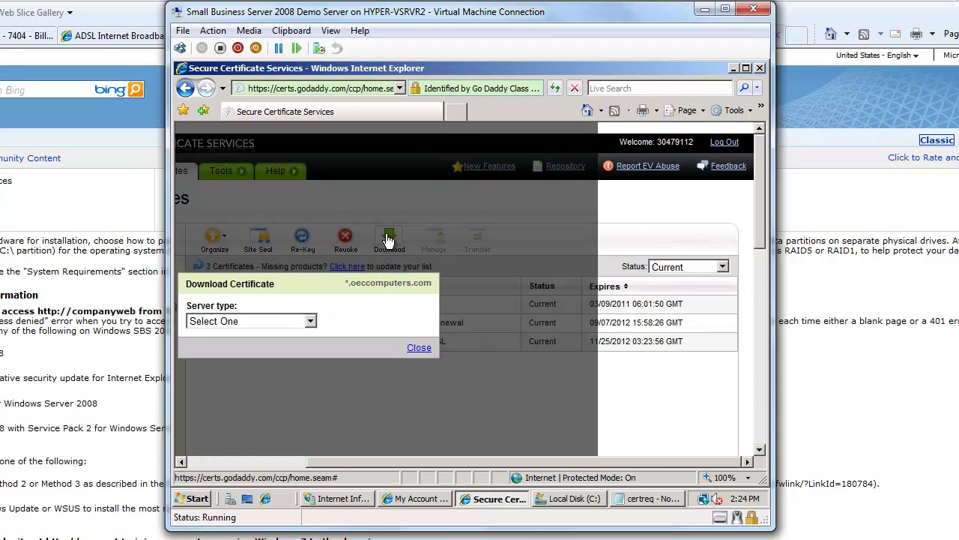
left_click(311, 321)
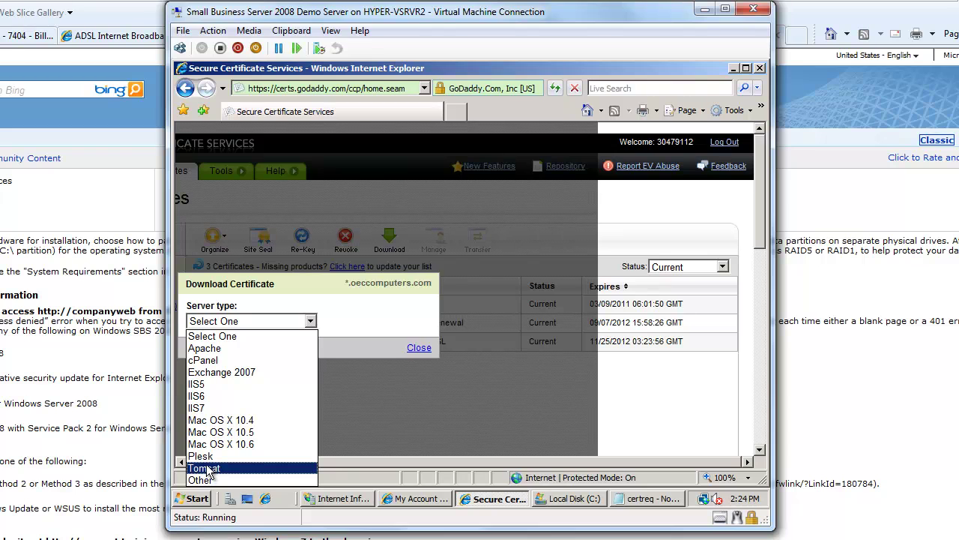
left_click(207, 409)
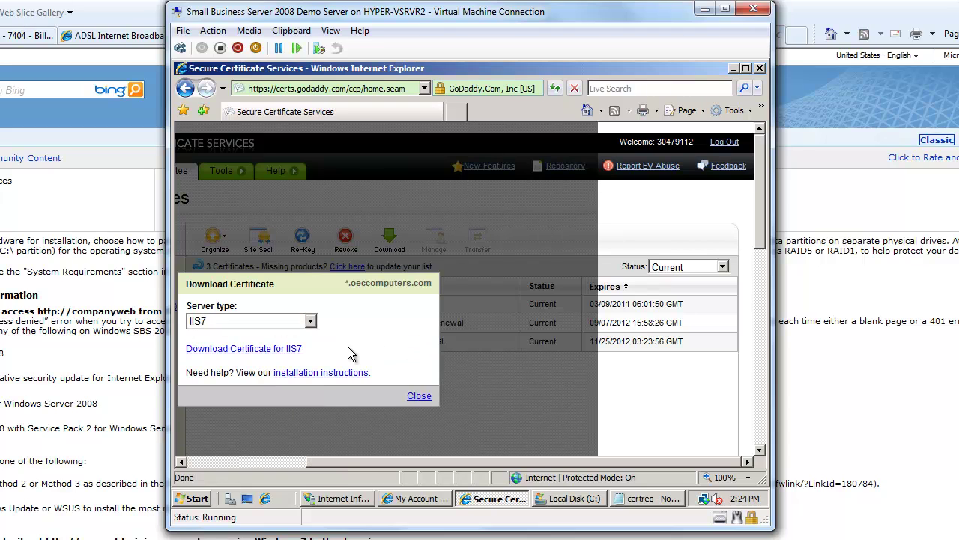
Start saving the IIS7 certificate download and name the zip file oeccomputers
left_click(272, 352)
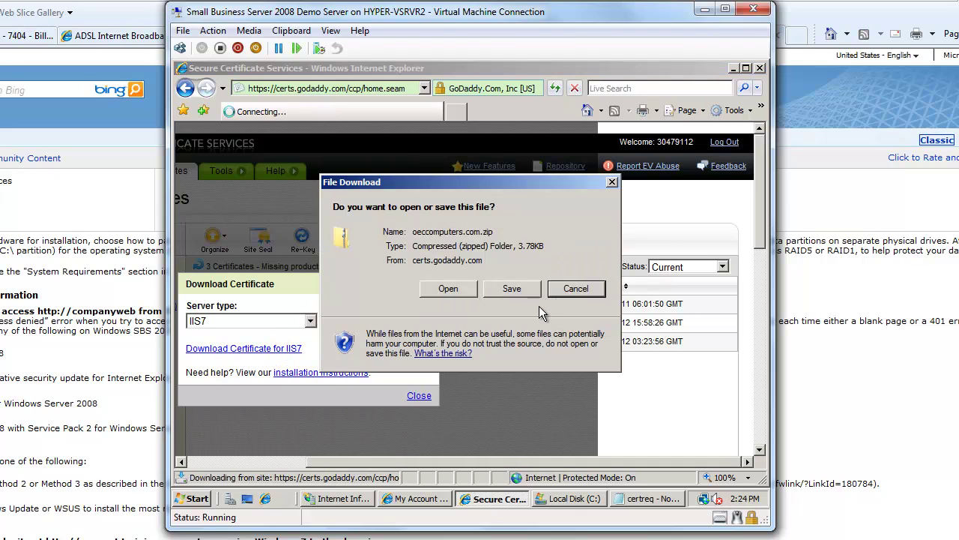
left_click(527, 288)
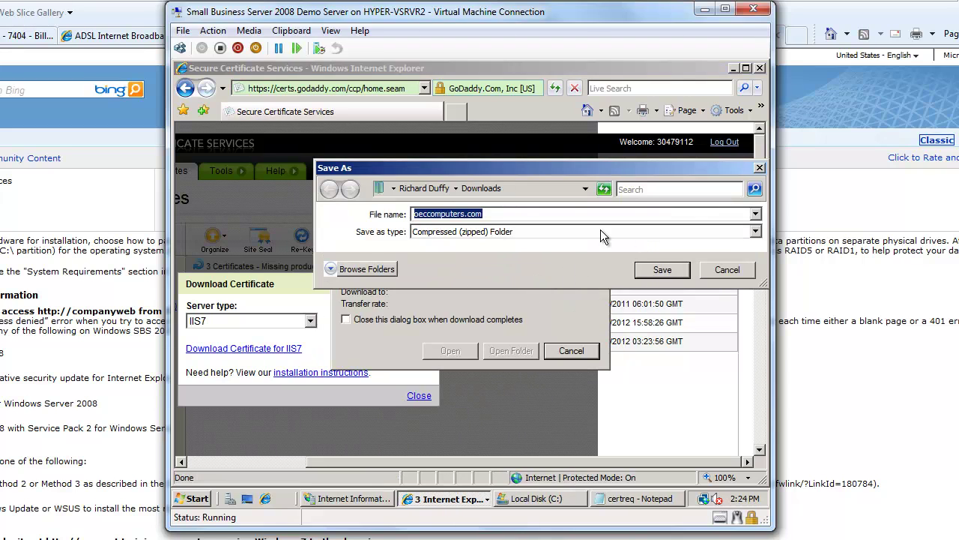
left_click(508, 216)
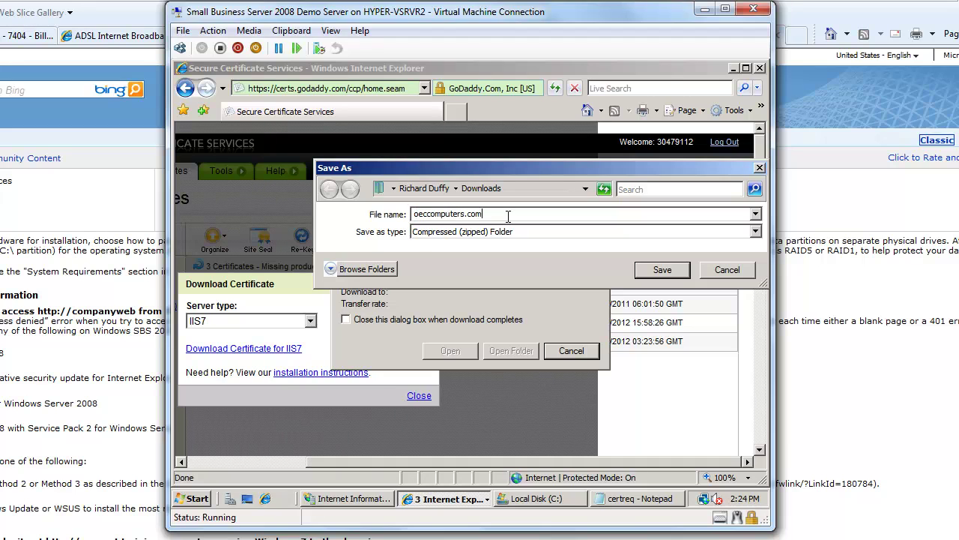
key("BackSpace")
key("BackSpace")
Try to save the oeccomputers zip file to the root of Local Disk (C:)
left_click(424, 188)
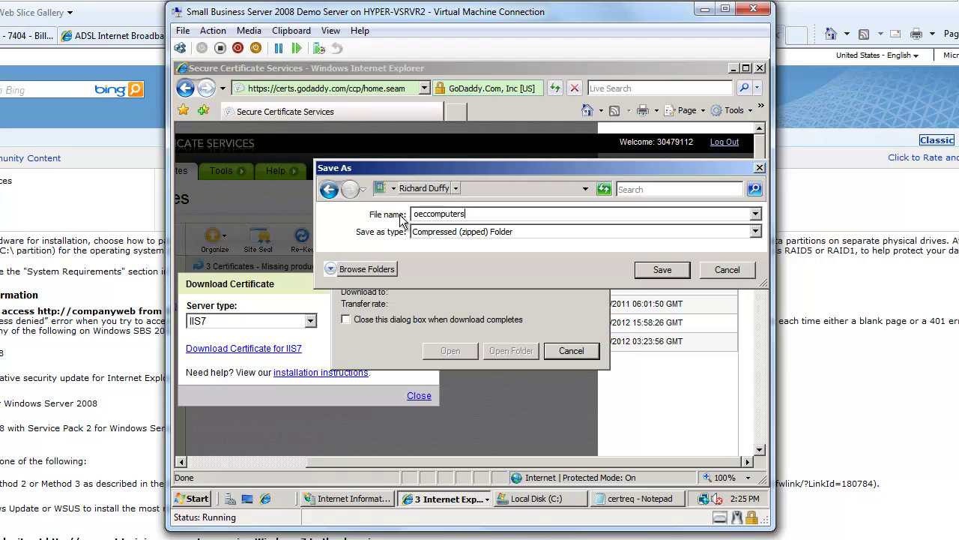
left_click(359, 270)
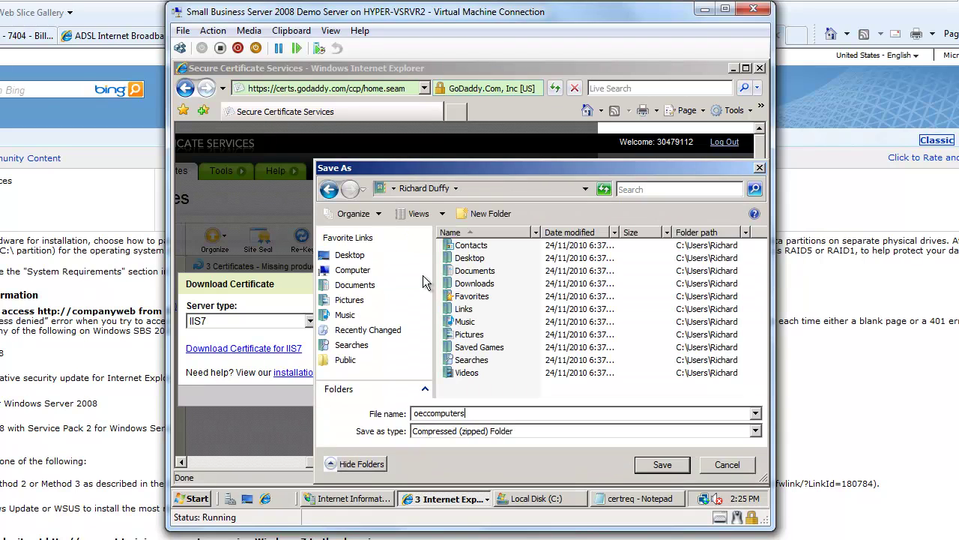
left_click(352, 270)
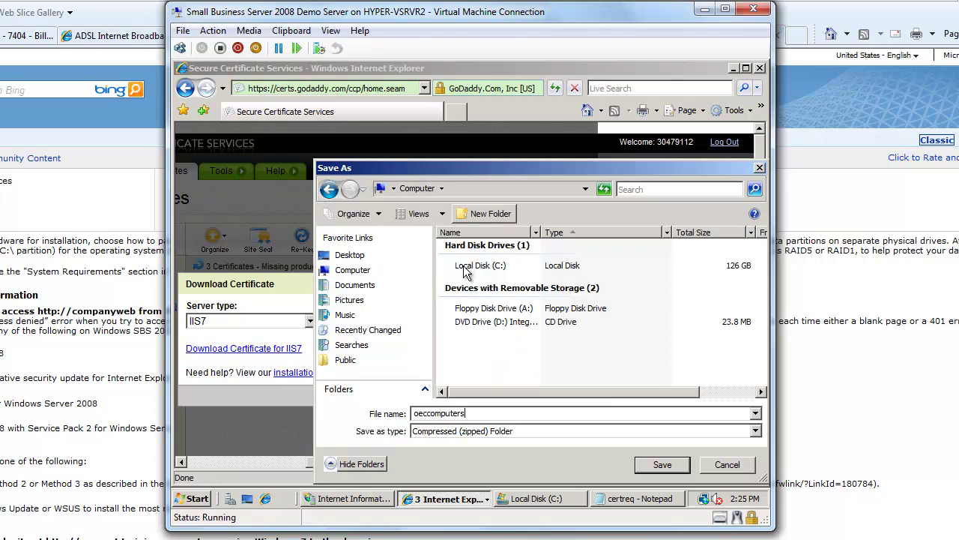
double_click(479, 267)
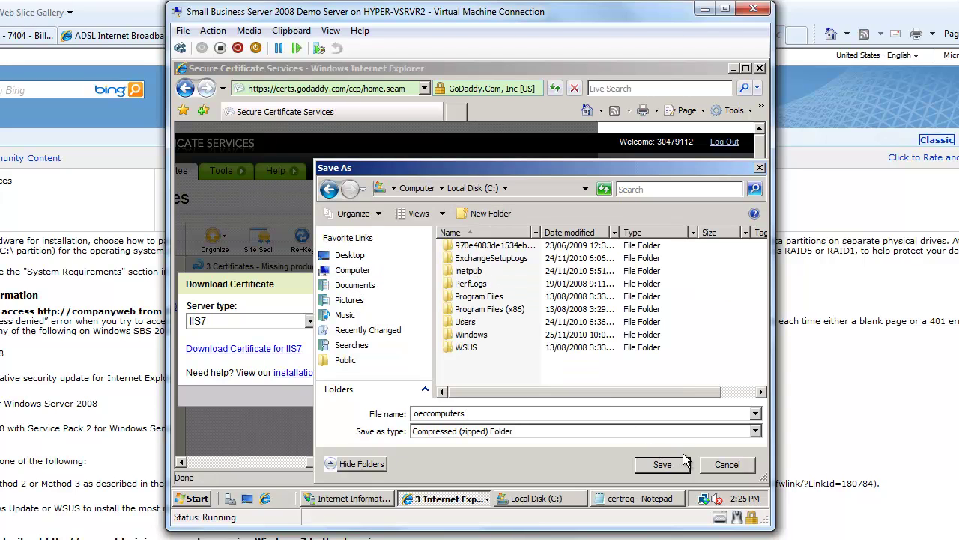
left_click(662, 465)
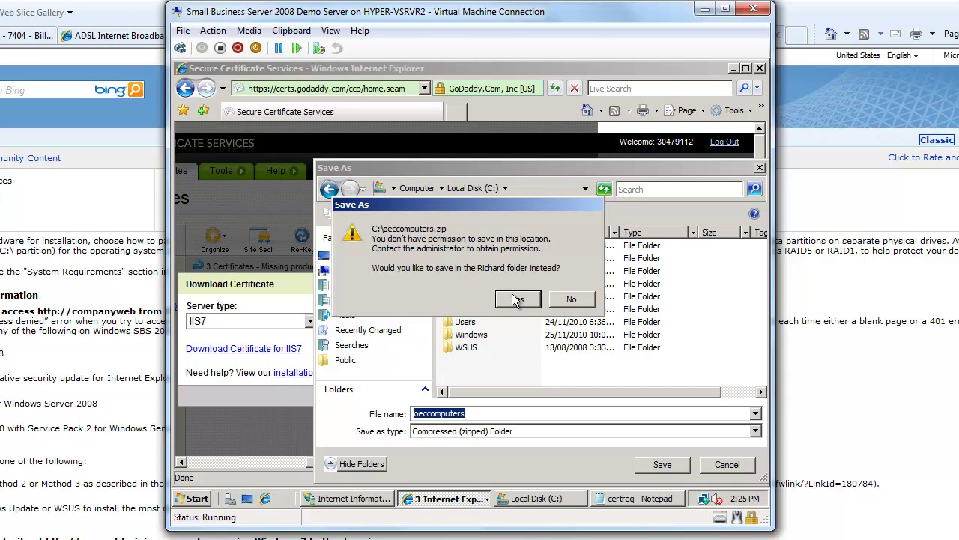
Save the oeccomputers zip file in the user's Downloads folder and close the download dialog
left_click(517, 299)
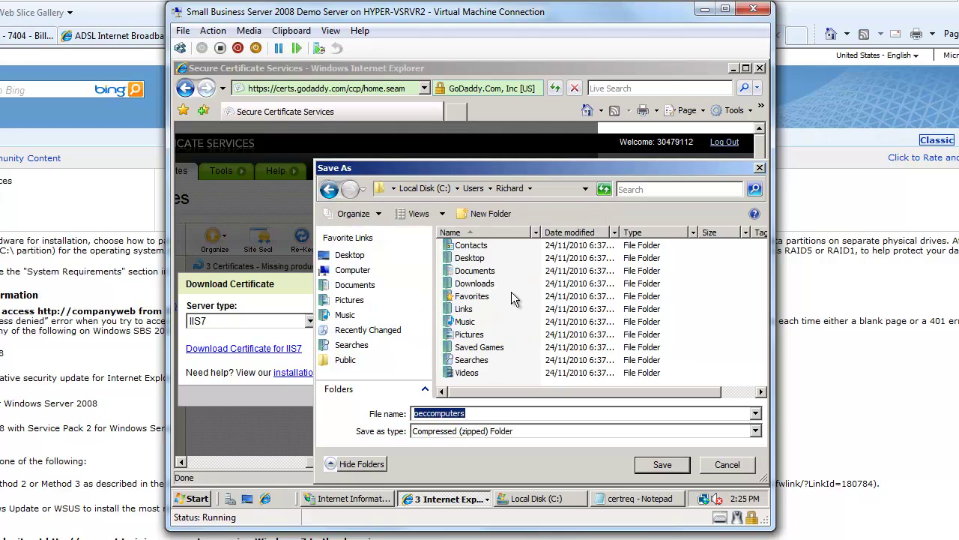
double_click(461, 286)
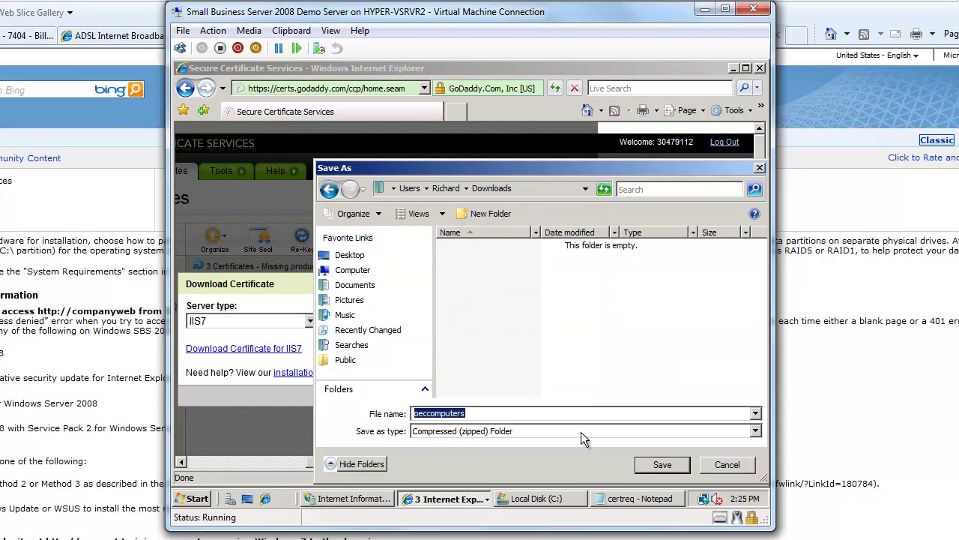
left_click(662, 465)
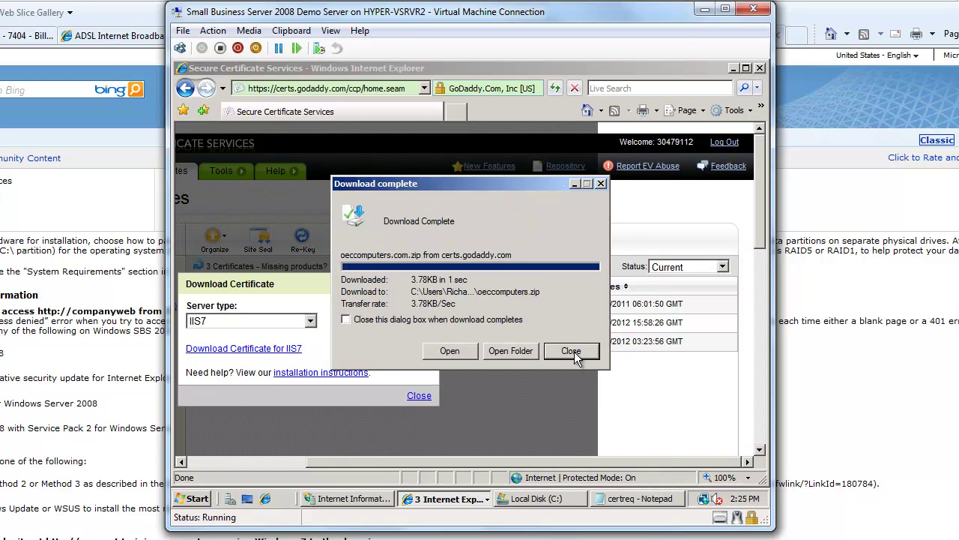
left_click(571, 352)
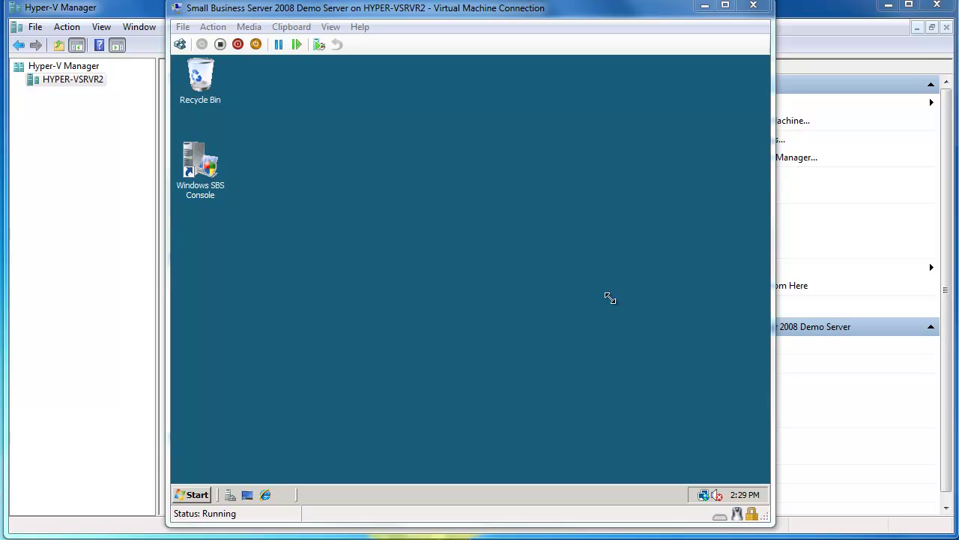
Open the oeccomputers zip file in the user's Downloads folder on Local Disk (C:)
left_click(196, 494)
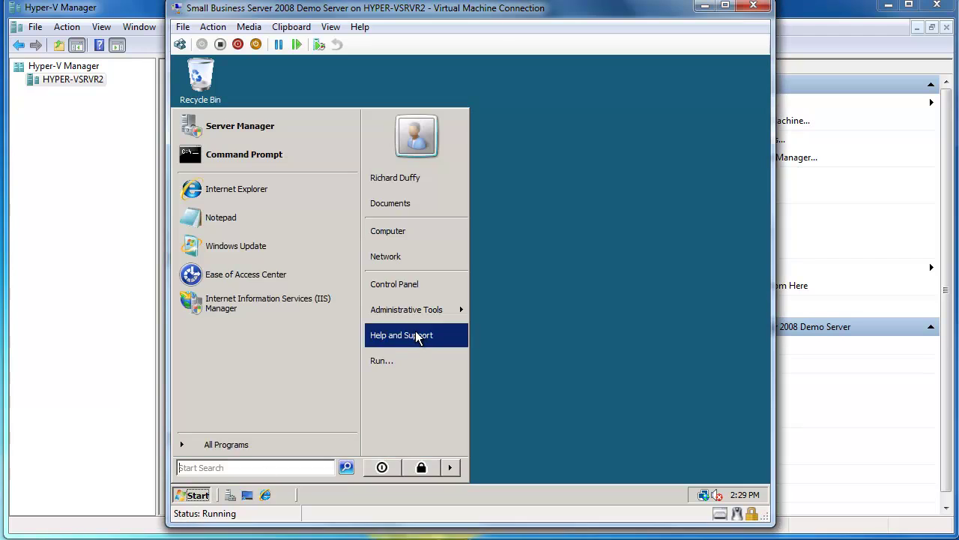
left_click(418, 237)
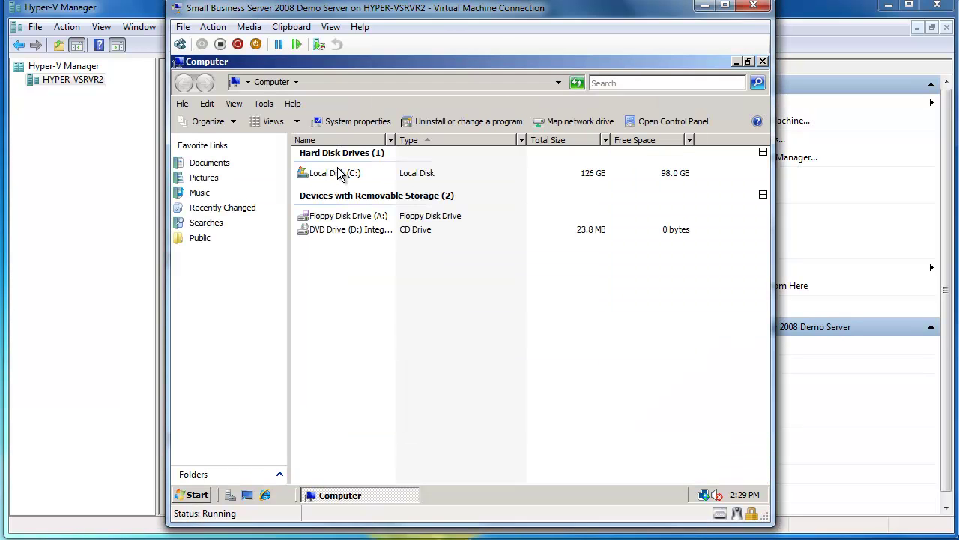
left_click(225, 177)
double_click(327, 175)
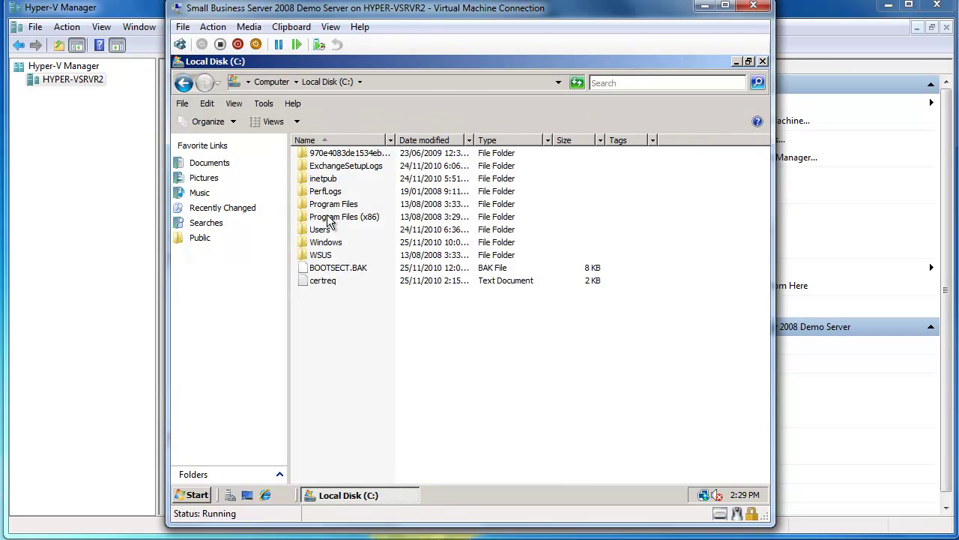
double_click(334, 228)
double_click(334, 194)
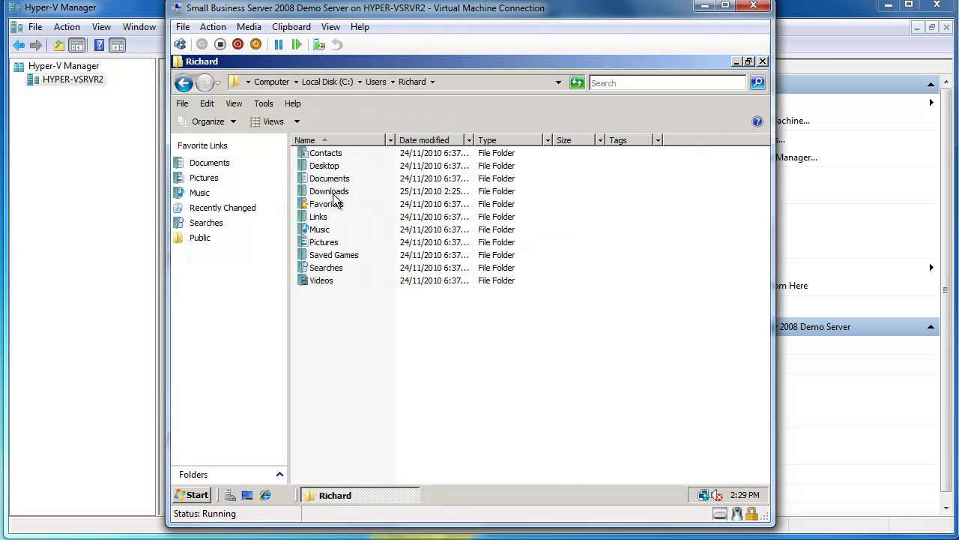
double_click(337, 192)
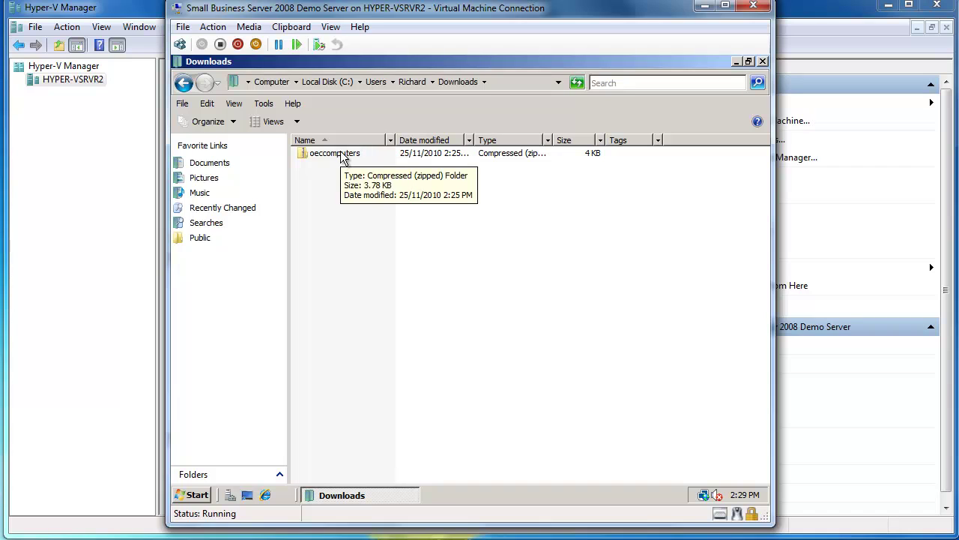
left_click(342, 156)
double_click(340, 153)
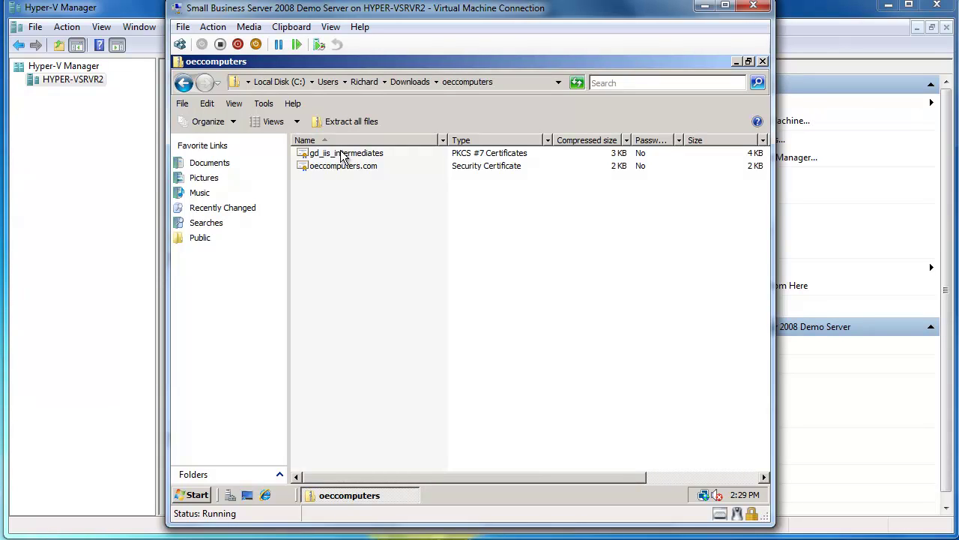
Extract all files to a Downloads subfolder named "oeccomputers certificates" and close both folder windows
left_click(343, 121)
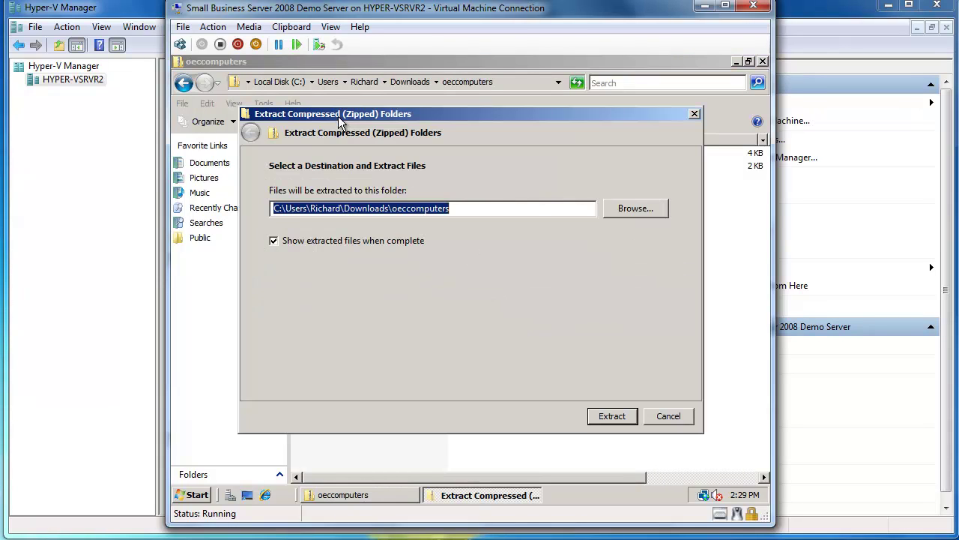
left_click(469, 208)
type("certificates")
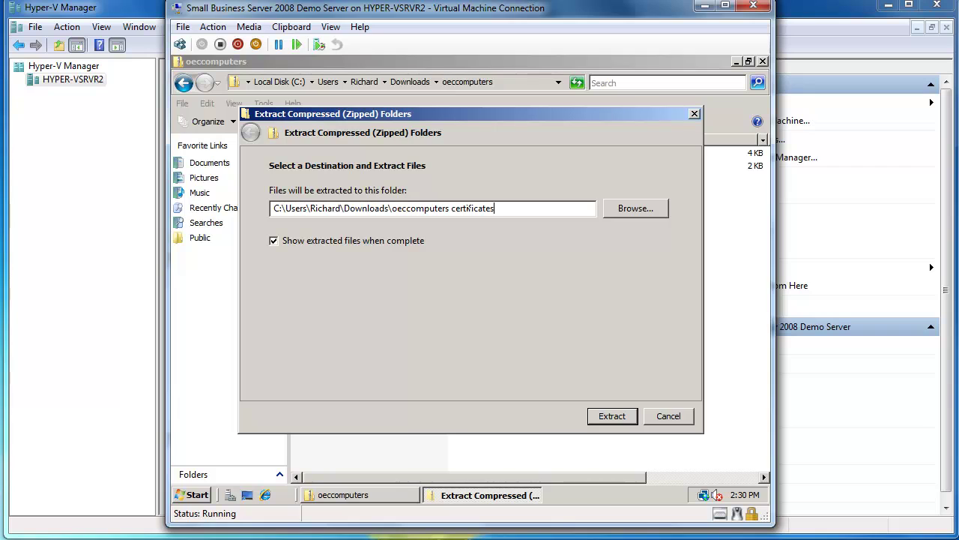
key("Return")
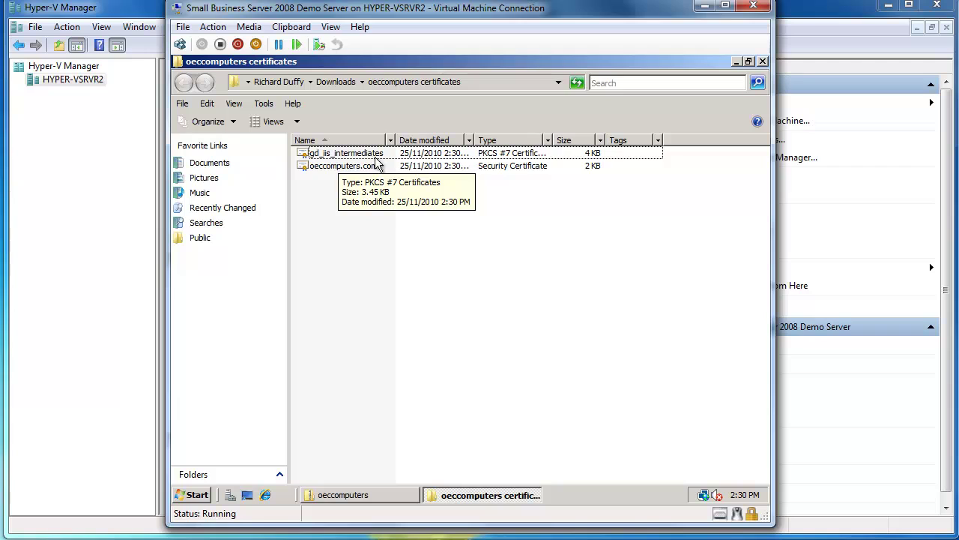
left_click(764, 60)
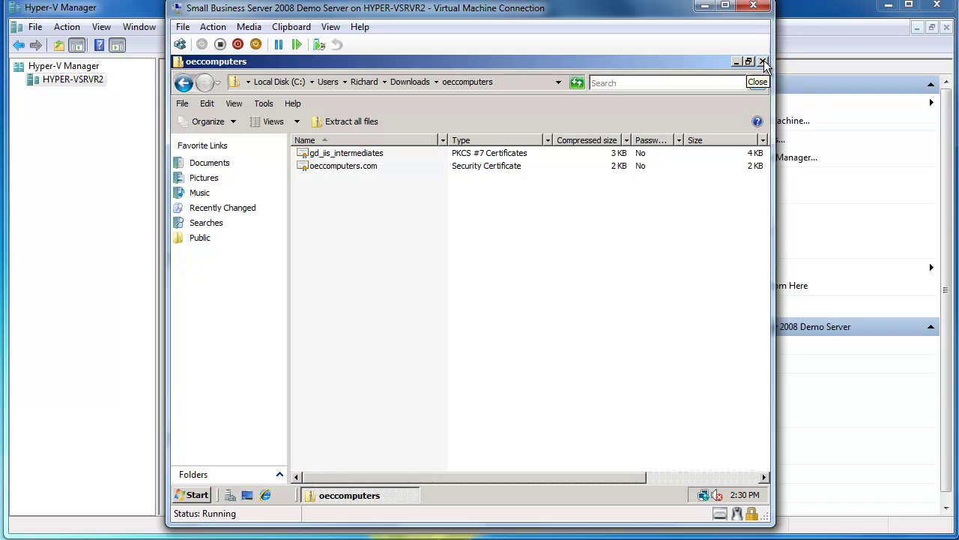
left_click(764, 62)
Launch IIS Manager, allow it through User Account Control, and maximize its window
left_click(197, 494)
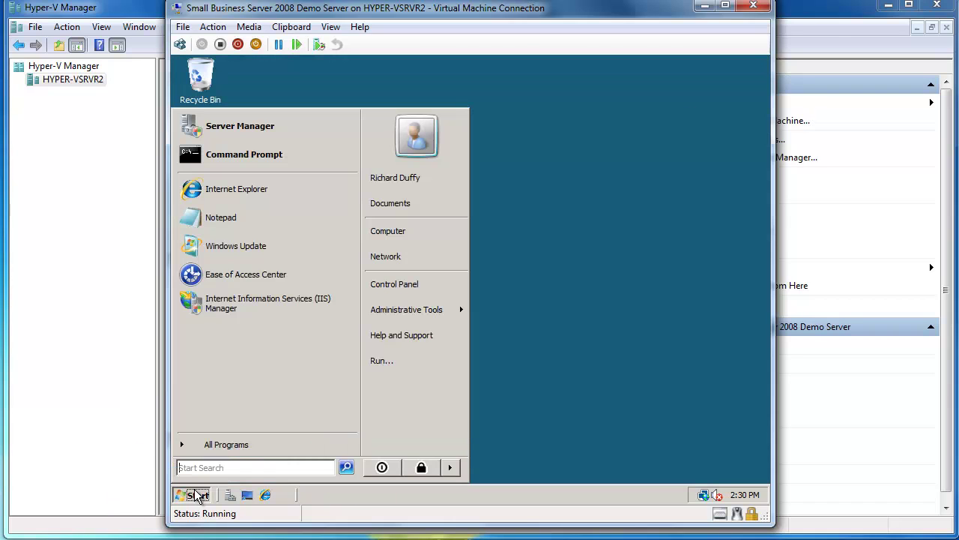
left_click(248, 300)
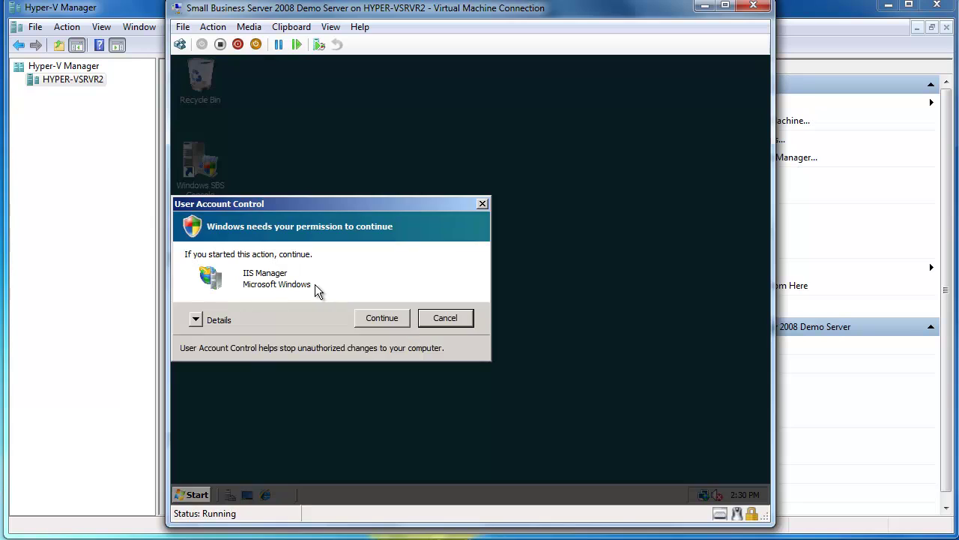
left_click(386, 318)
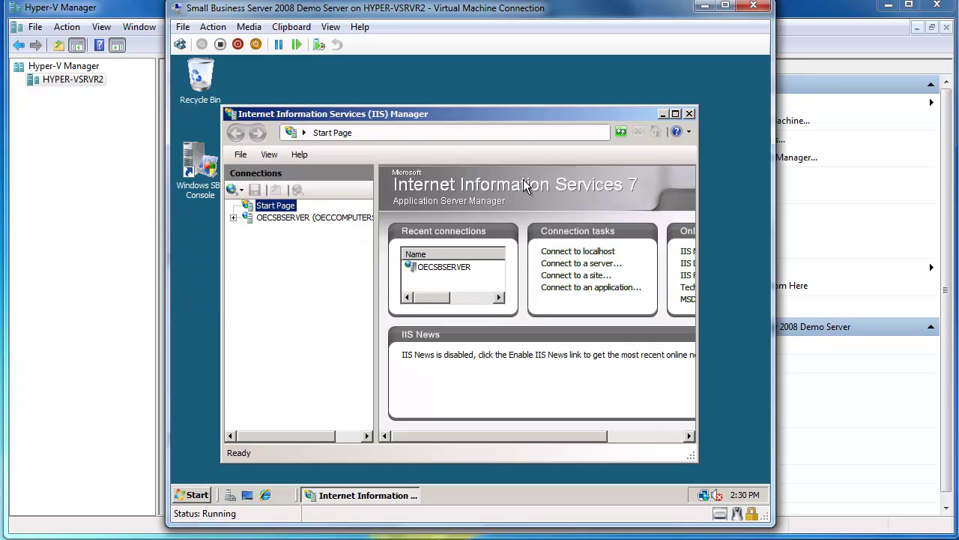
left_click(676, 115)
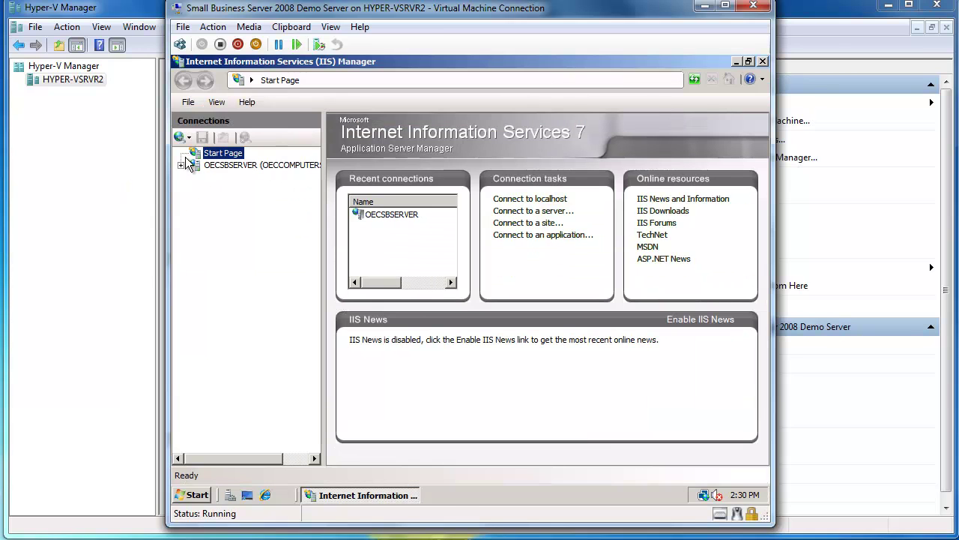
Open the Server Certificates feature of the OECSBSERVER server
left_click(212, 165)
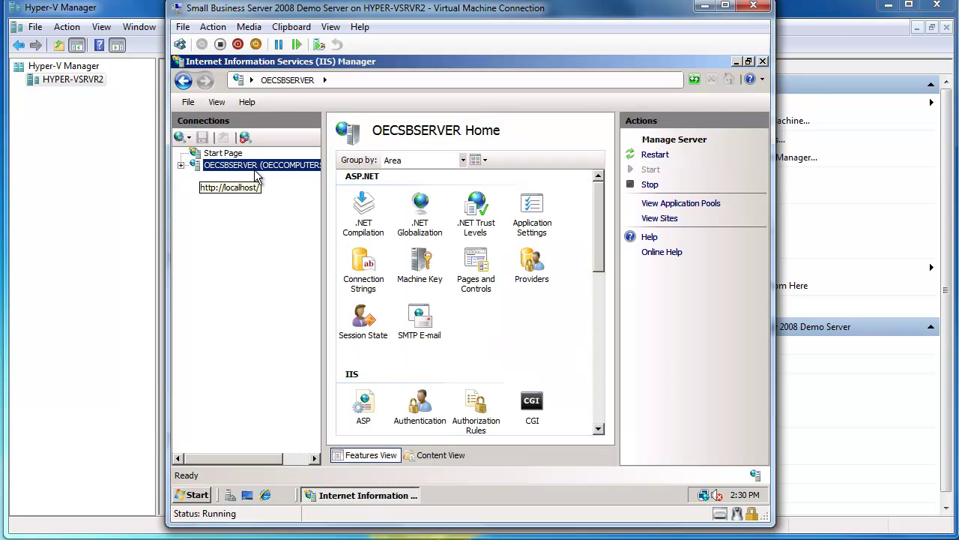
left_click(602, 397)
left_click(601, 398)
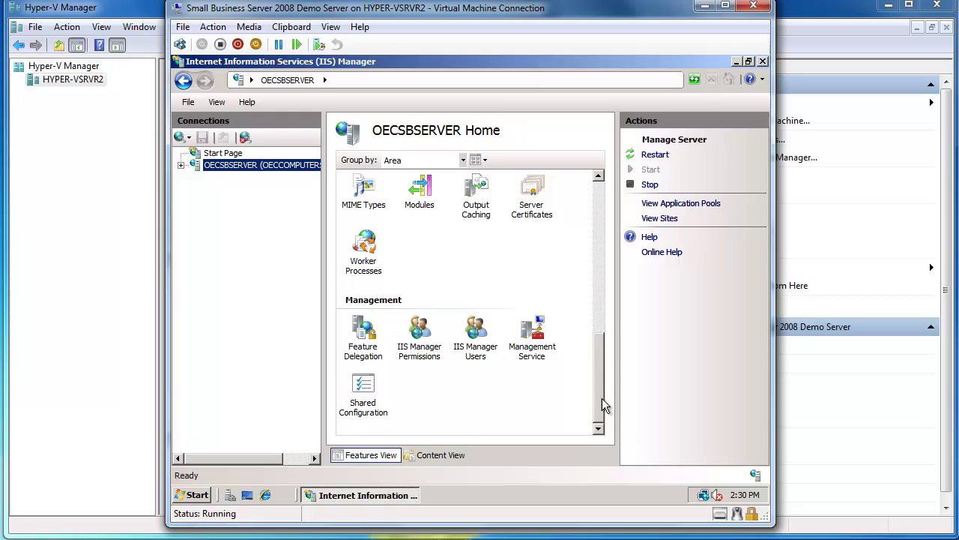
double_click(533, 194)
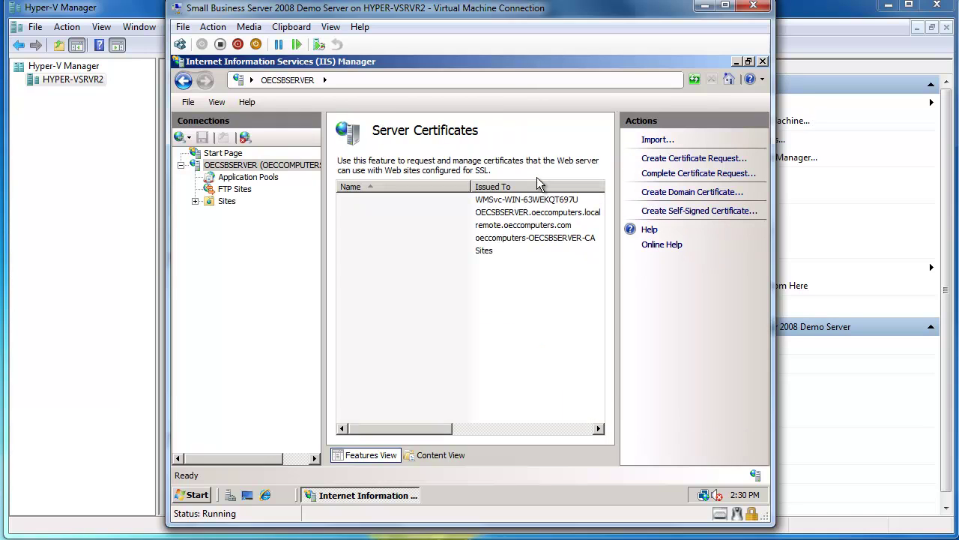
Start completing the certificate request and browse to the "oeccomputers certificates" folder in the user's Downloads for the authority's response file
left_click(657, 175)
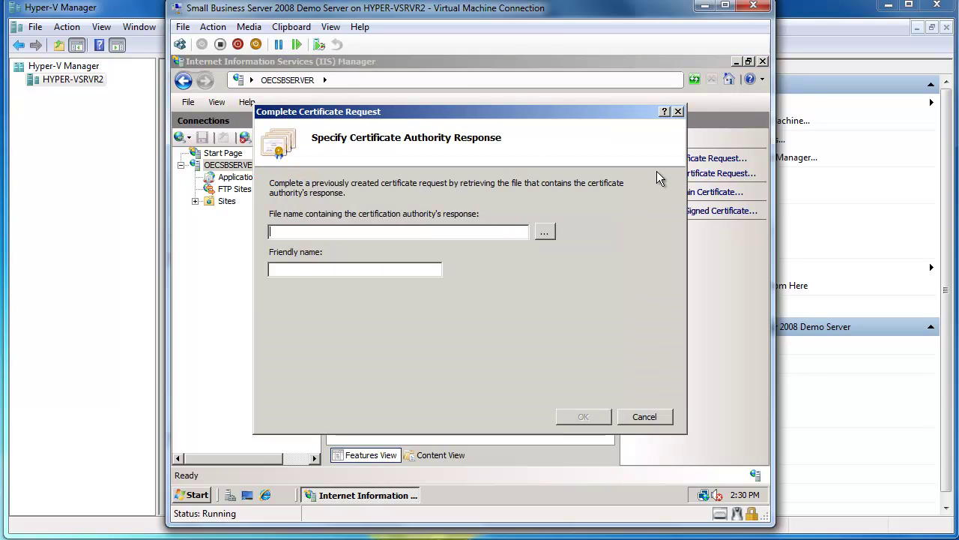
left_click(546, 232)
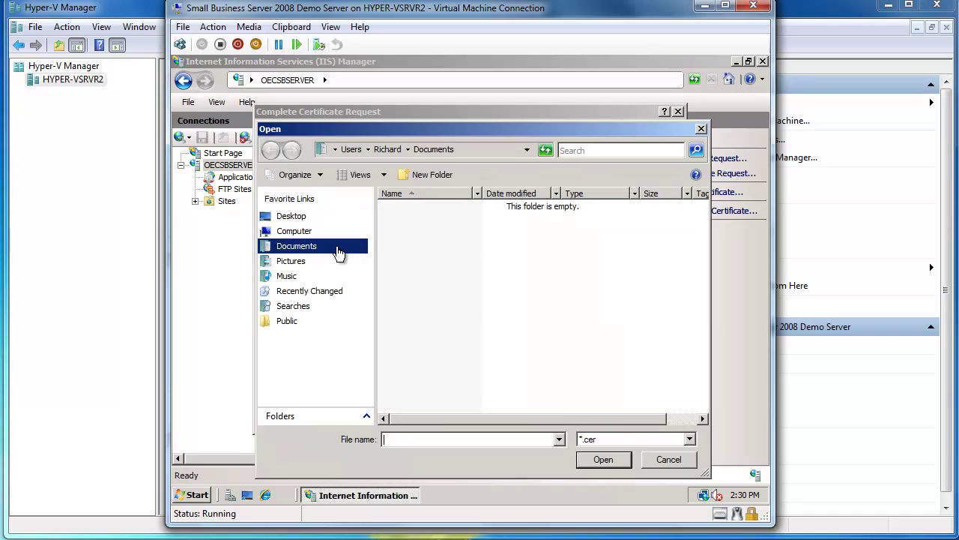
left_click(304, 248)
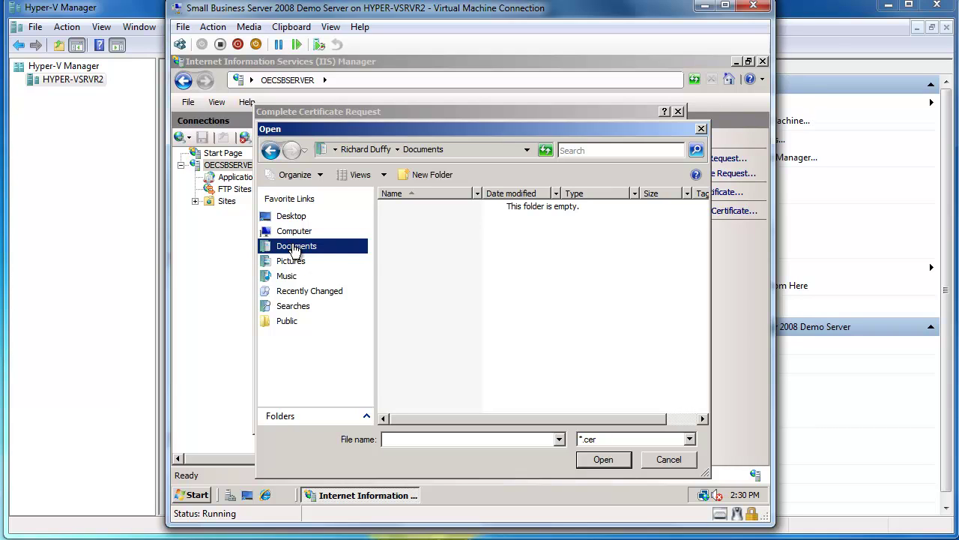
left_click(296, 232)
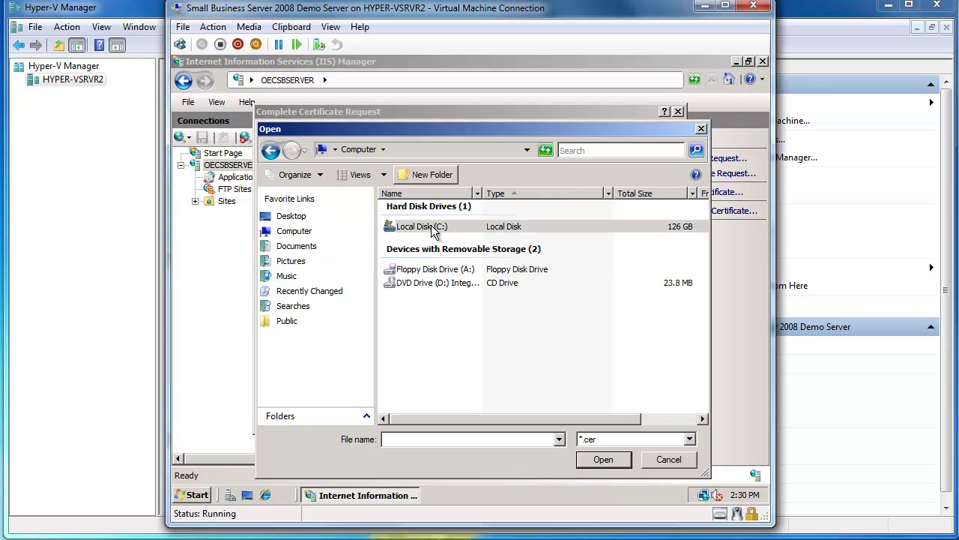
double_click(433, 226)
double_click(417, 283)
double_click(412, 244)
double_click(414, 246)
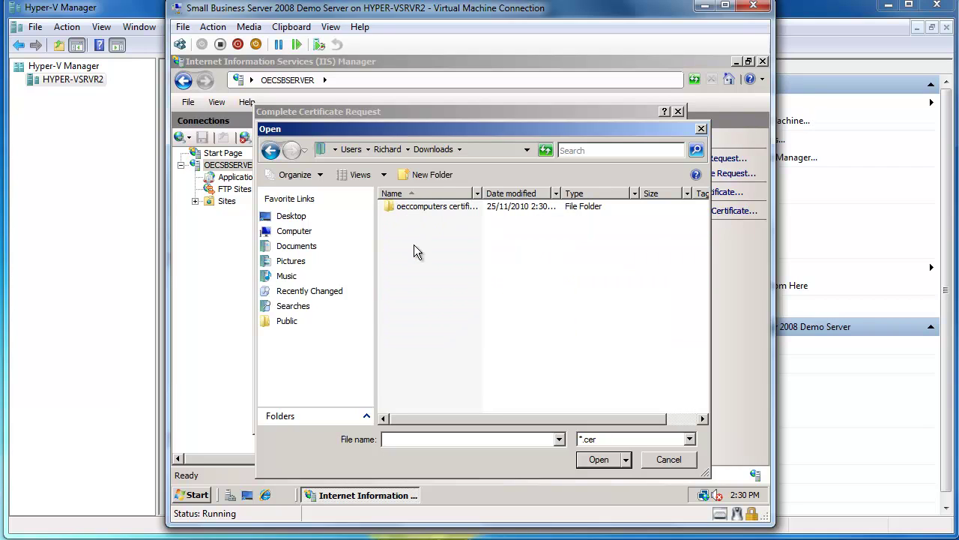
double_click(428, 207)
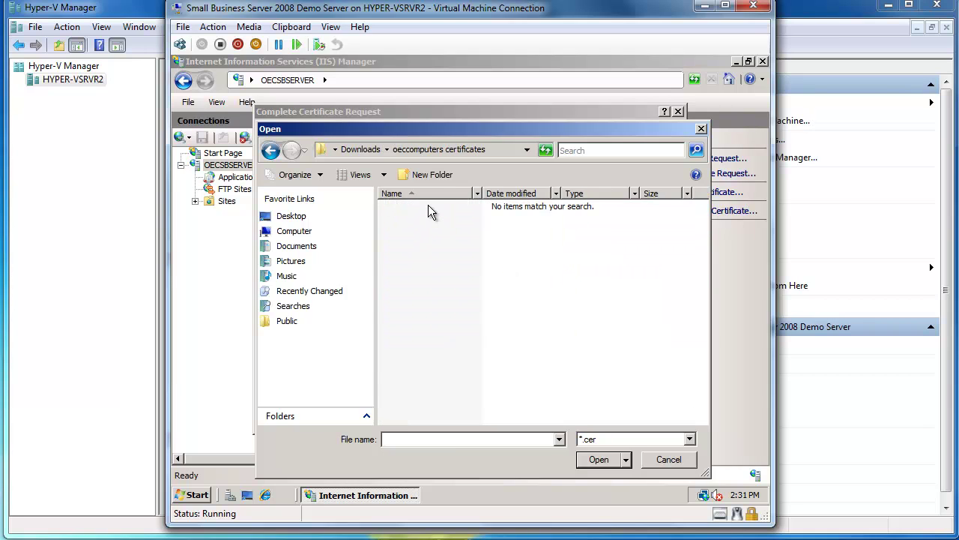
Show files of all types and choose the oeccomputers.com security certificate as the authority's response
left_click(690, 439)
left_click(653, 460)
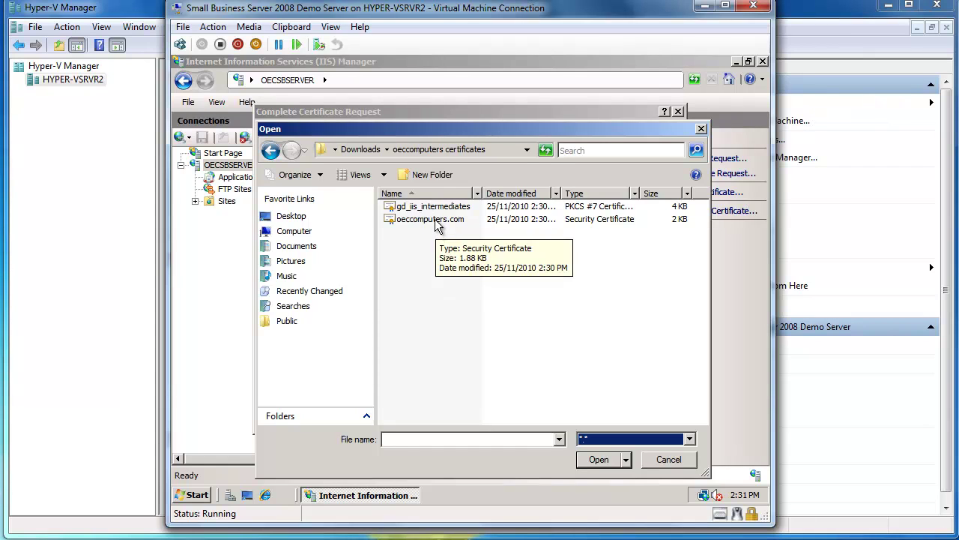
left_click(437, 223)
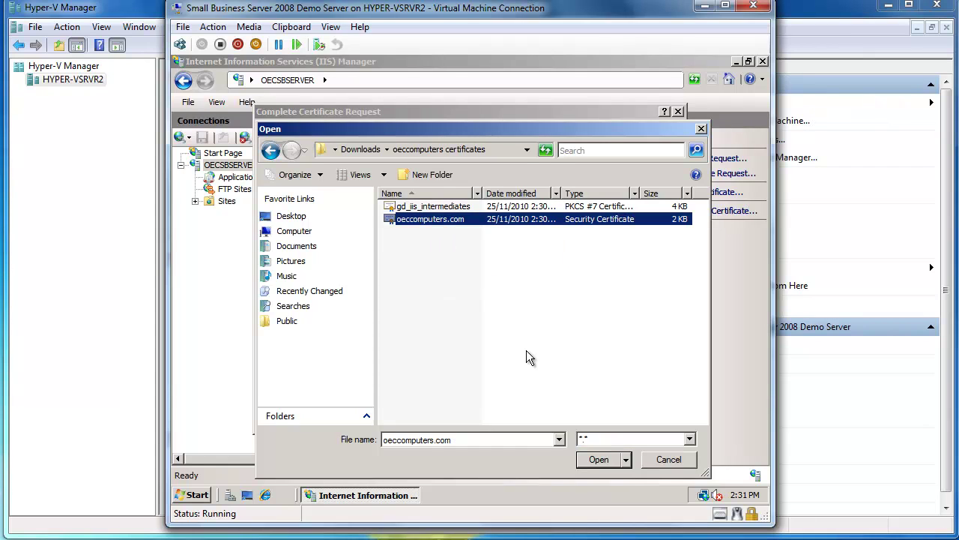
left_click(603, 460)
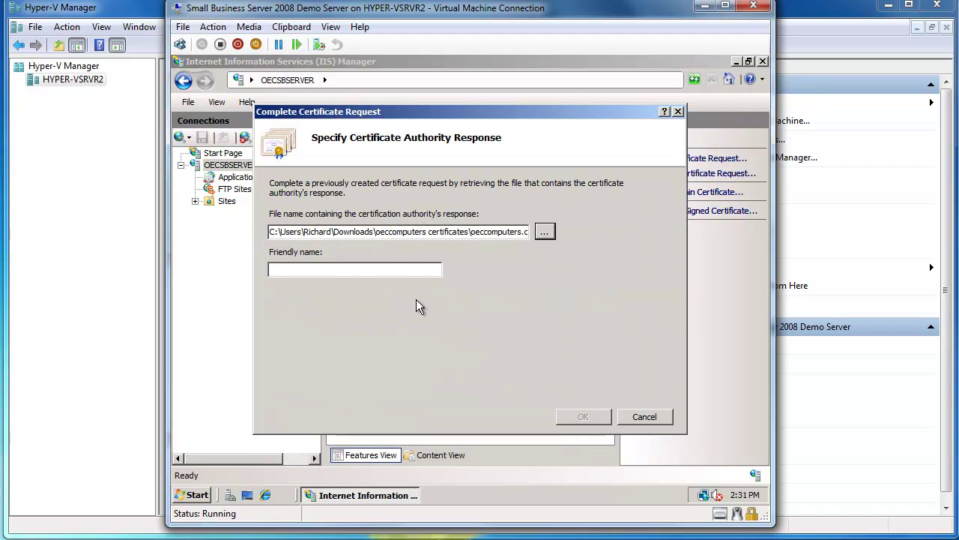
Set the certificate's friendly name to "OEC Computers Wildcard" and complete the certificate request
left_click(394, 269)
type("OEC Compu")
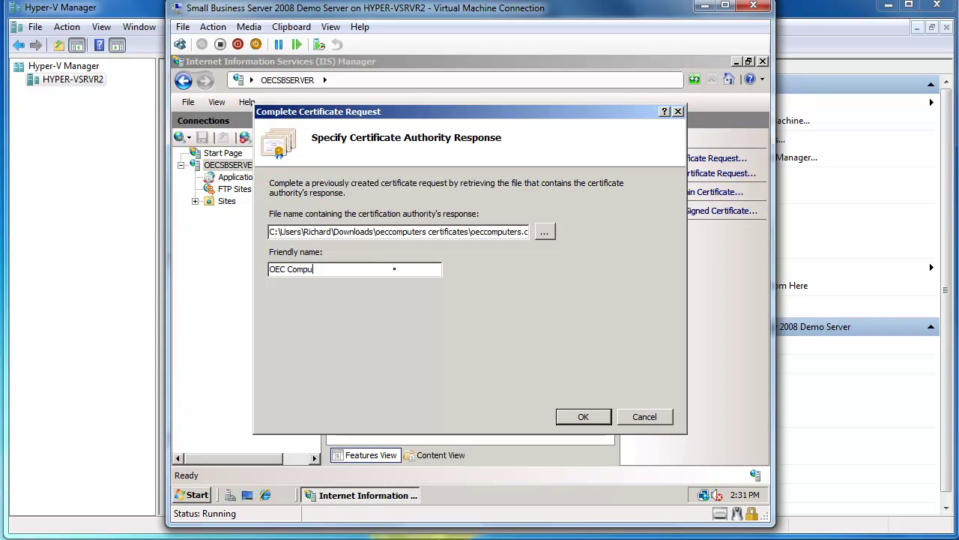
type("ters Wildcard")
left_click(604, 417)
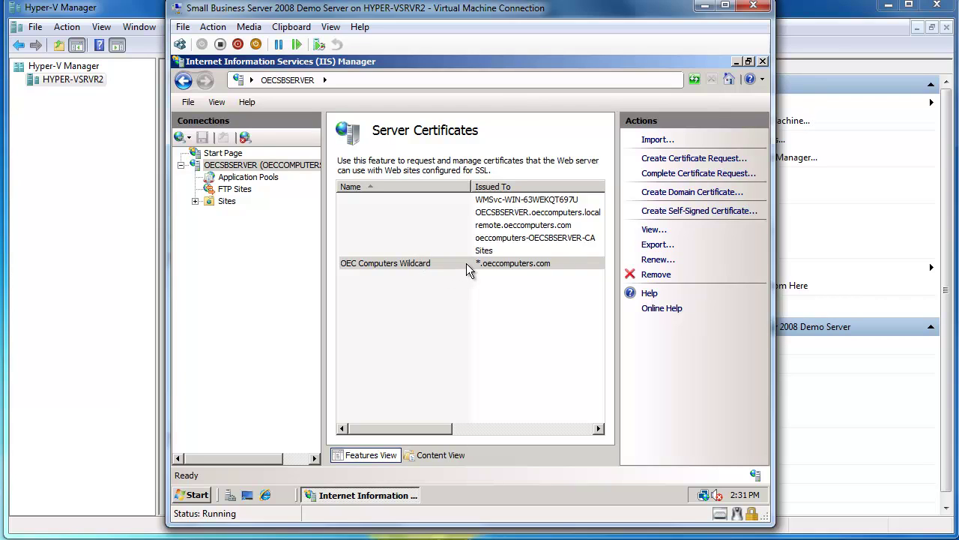
List the server's web sites and widen the Name column to show the full site names
left_click(194, 202)
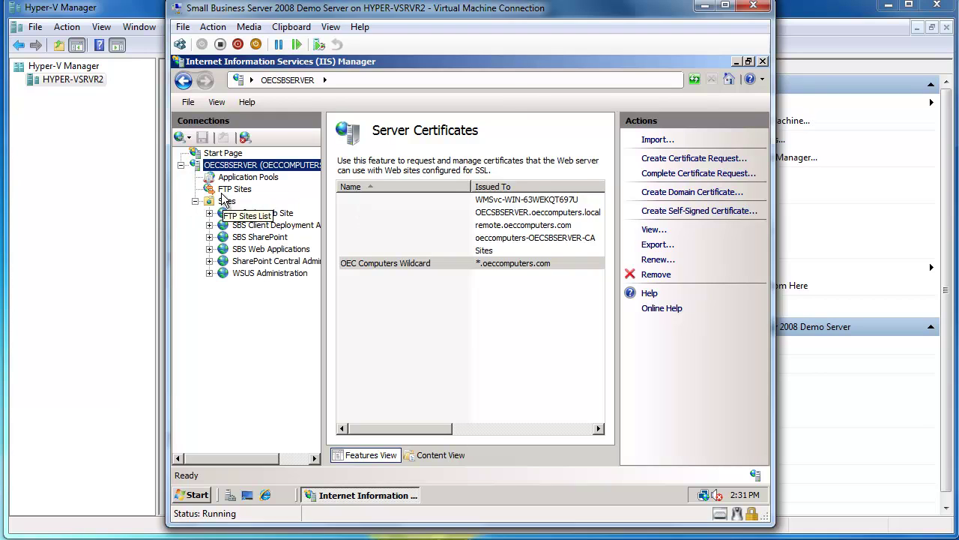
left_click(226, 203)
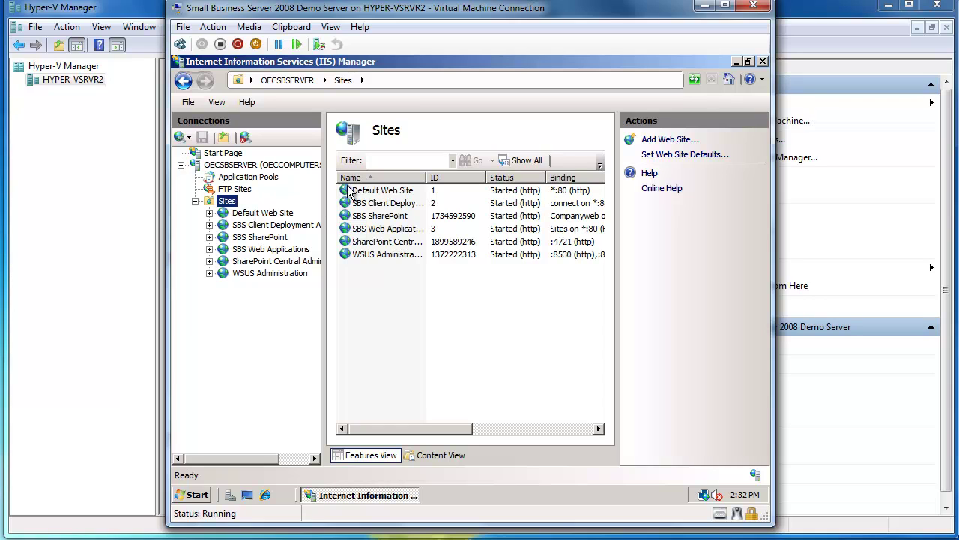
left_click_drag(426, 180, 490, 181)
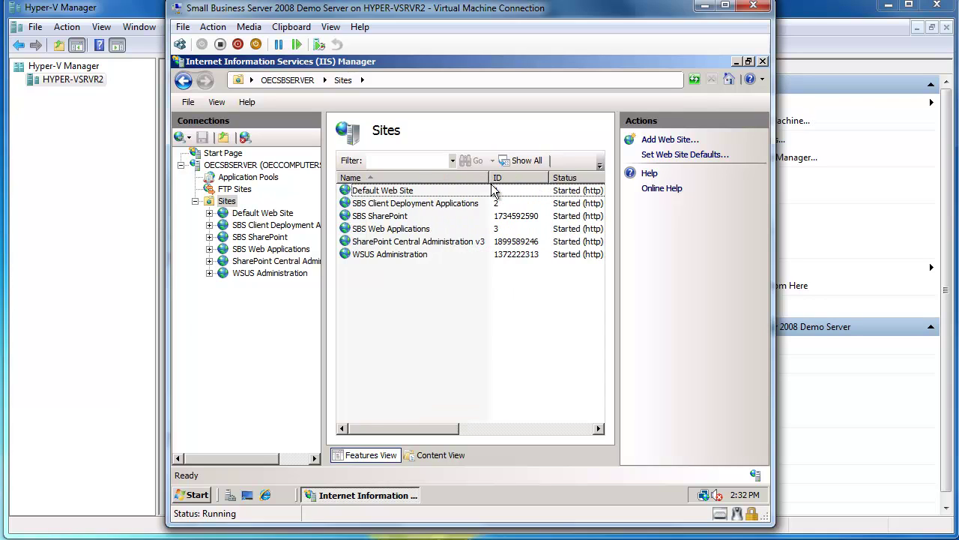
Assign the "OEC Computers Wildcard" SSL certificate to the https binding on port 443 of the SBS Web Applications site
left_click(392, 232)
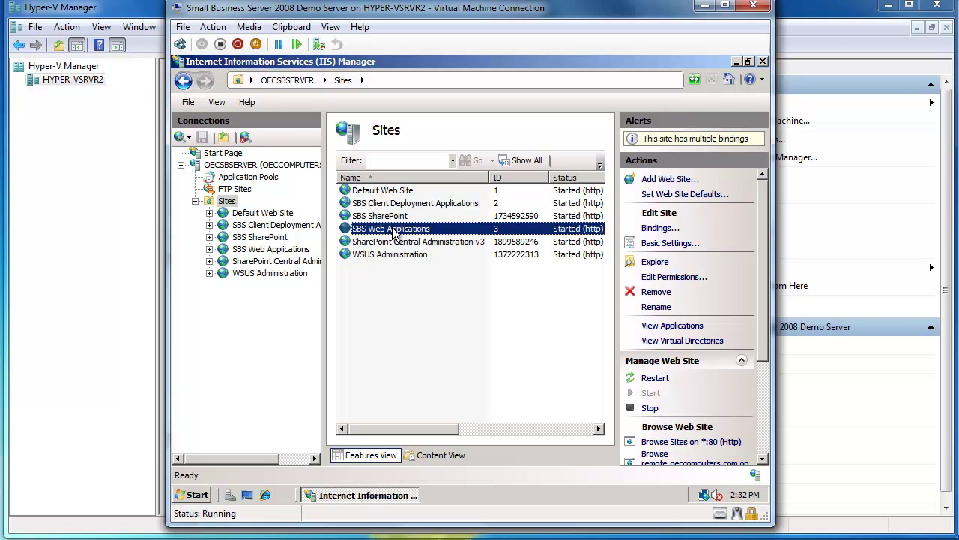
left_click(657, 228)
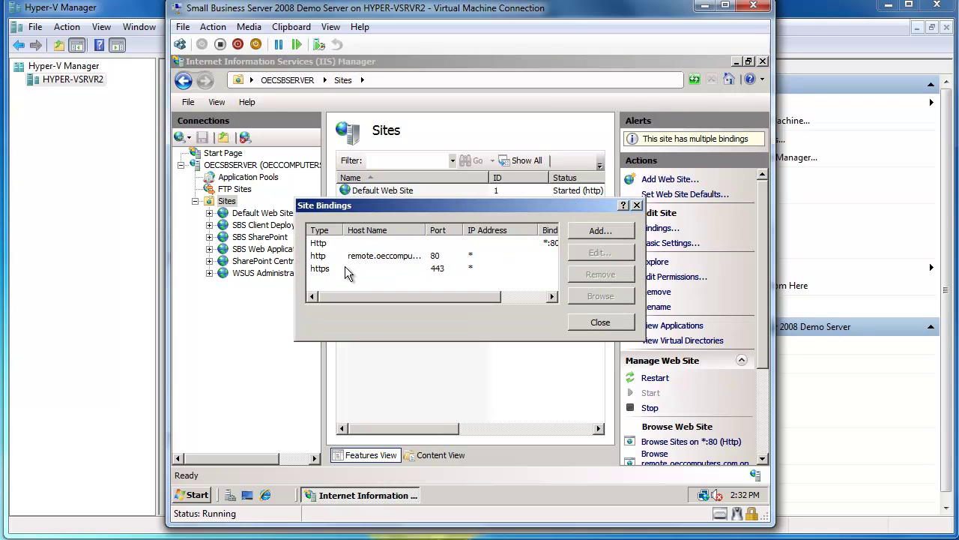
left_click(327, 275)
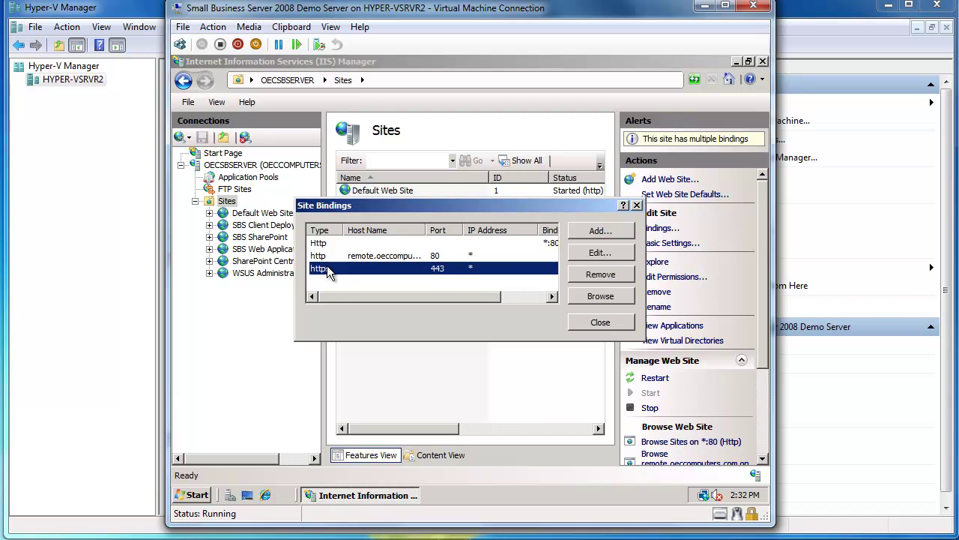
left_click(600, 253)
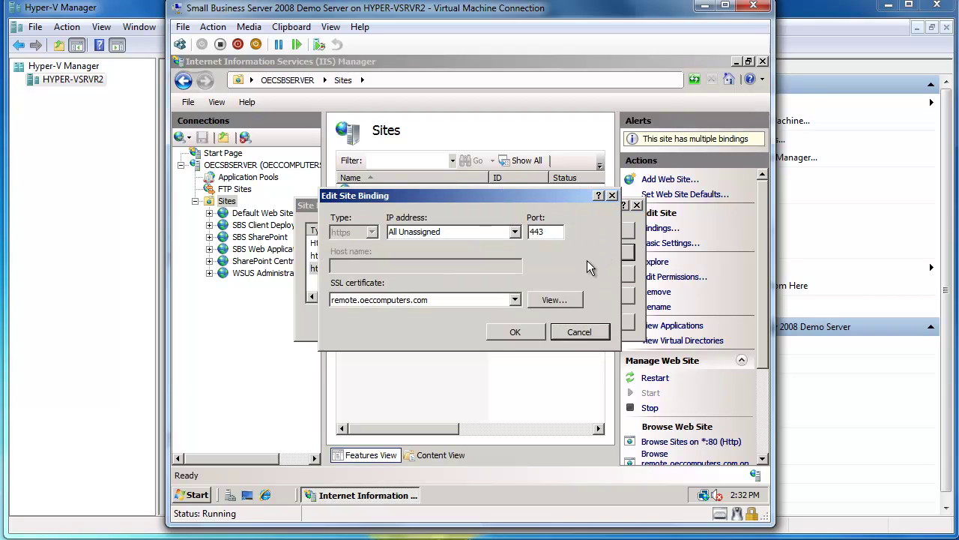
left_click(515, 300)
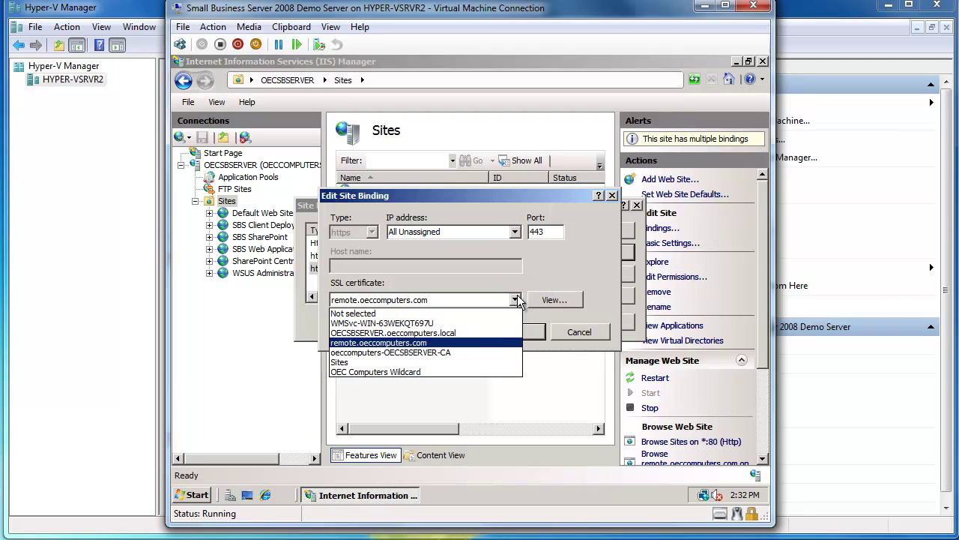
left_click(407, 373)
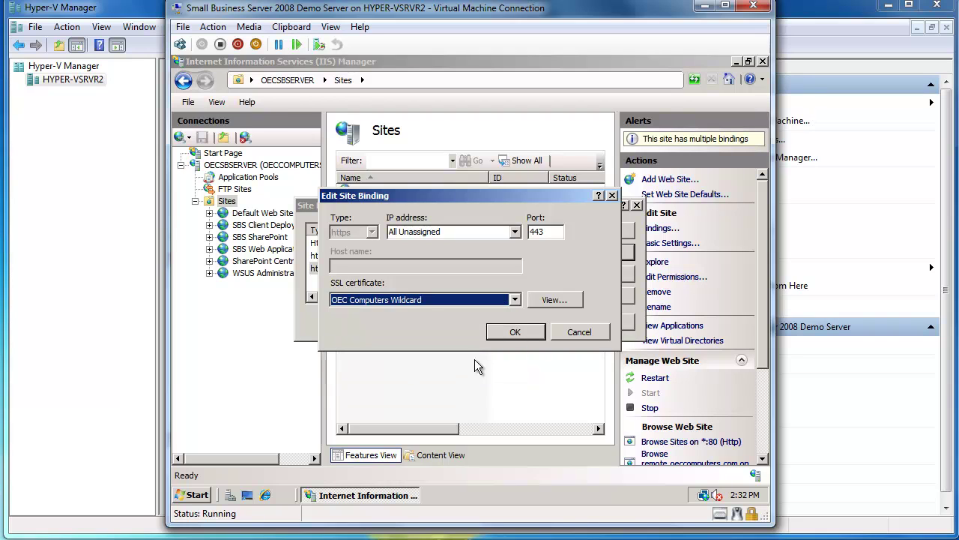
left_click(532, 331)
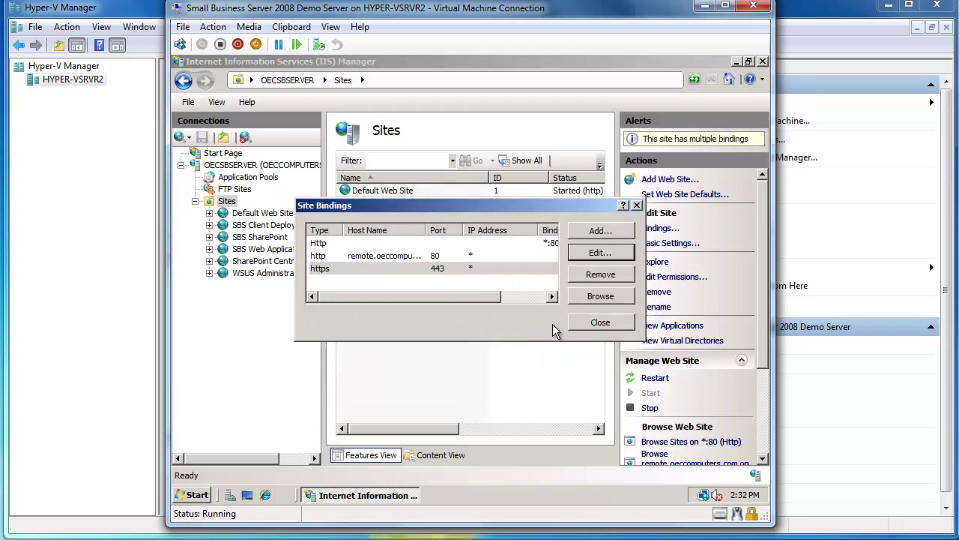
left_click(592, 321)
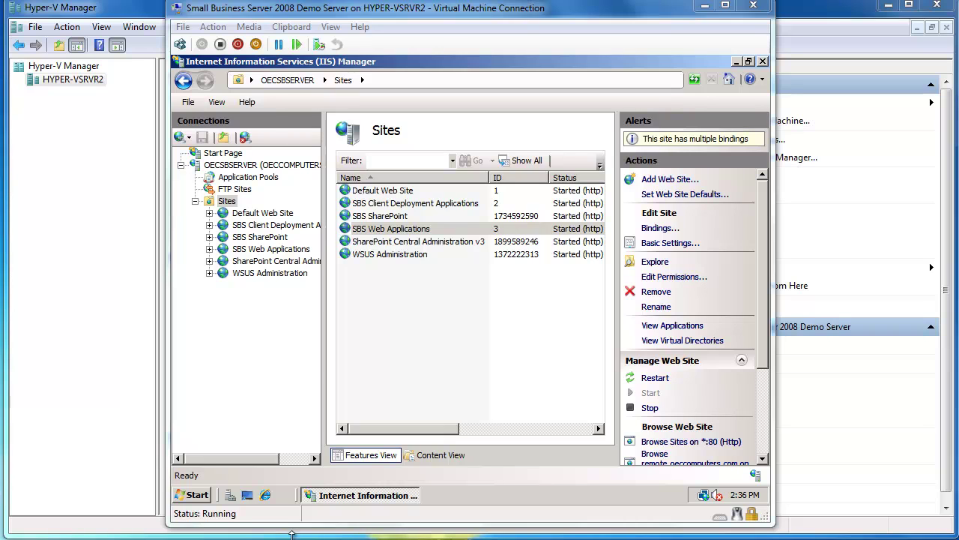
Close IIS Manager and open TS Gateway Manager from the Terminal Services administrative tools, granting it permission to run
left_click(763, 62)
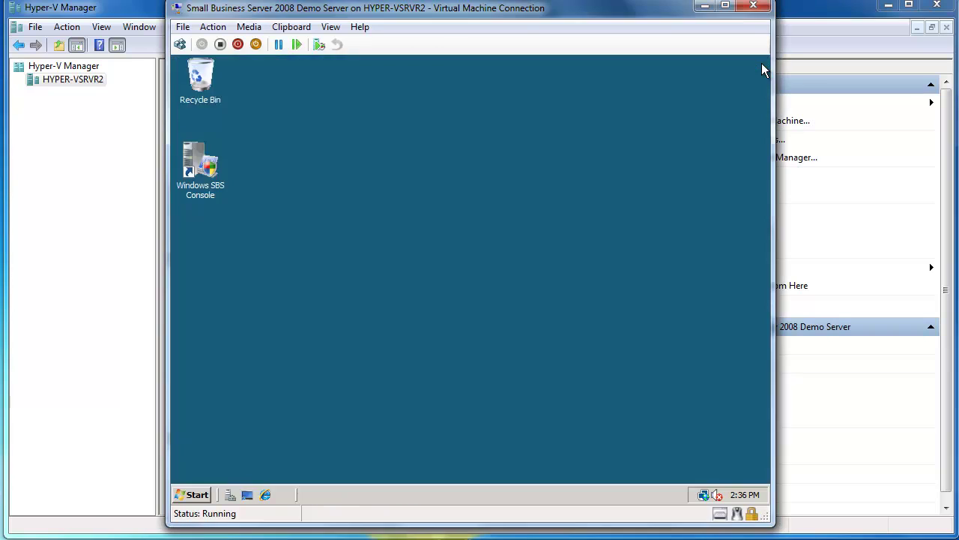
left_click(194, 497)
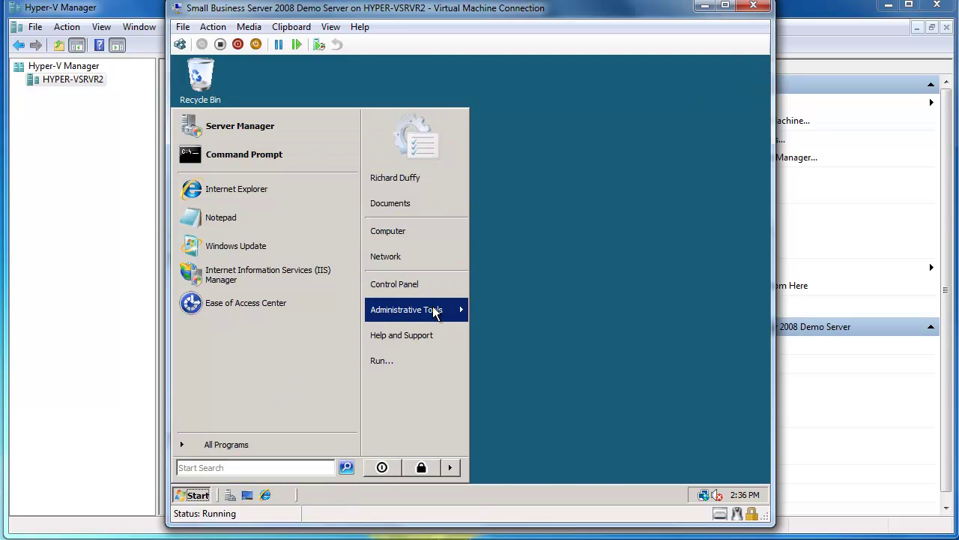
mouse_move(439, 311)
mouse_move(525, 63)
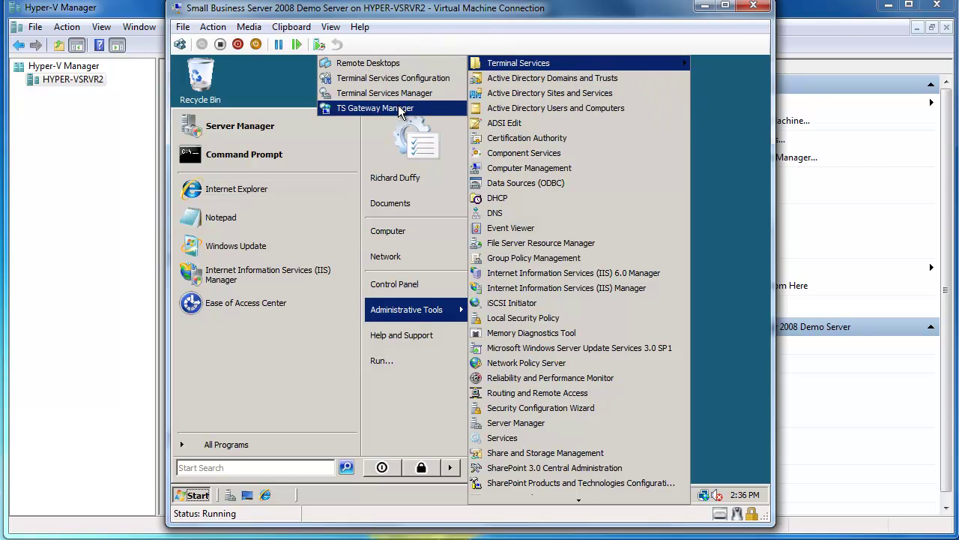
left_click(398, 108)
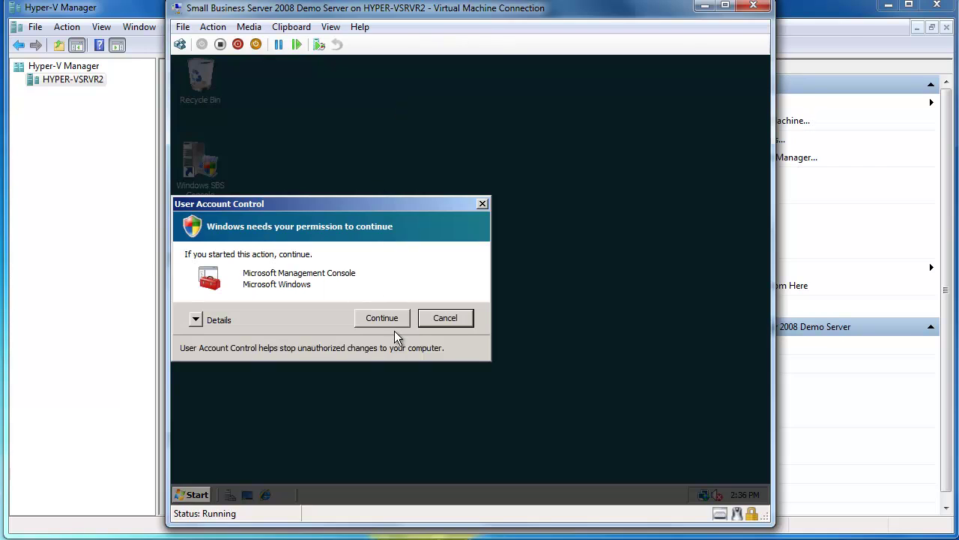
left_click(397, 323)
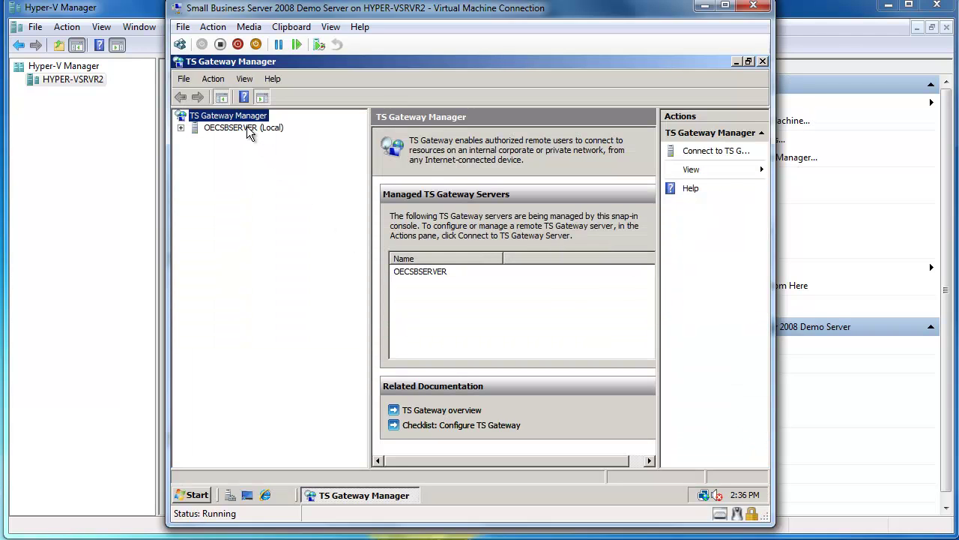
Show the gateway status of the local server OECSBSERVER and widen the status area until the configuration tasks are readable
left_click(222, 128)
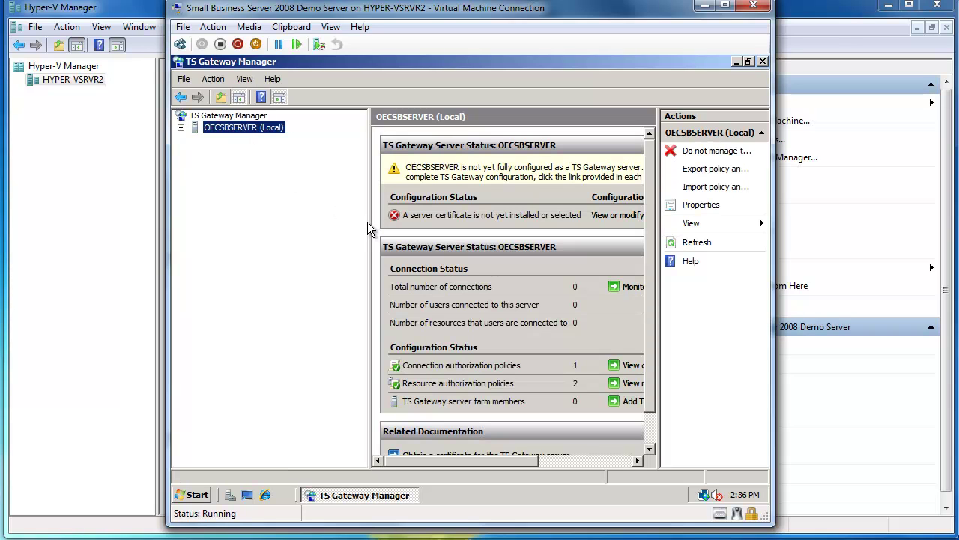
left_click_drag(370, 225, 304, 227)
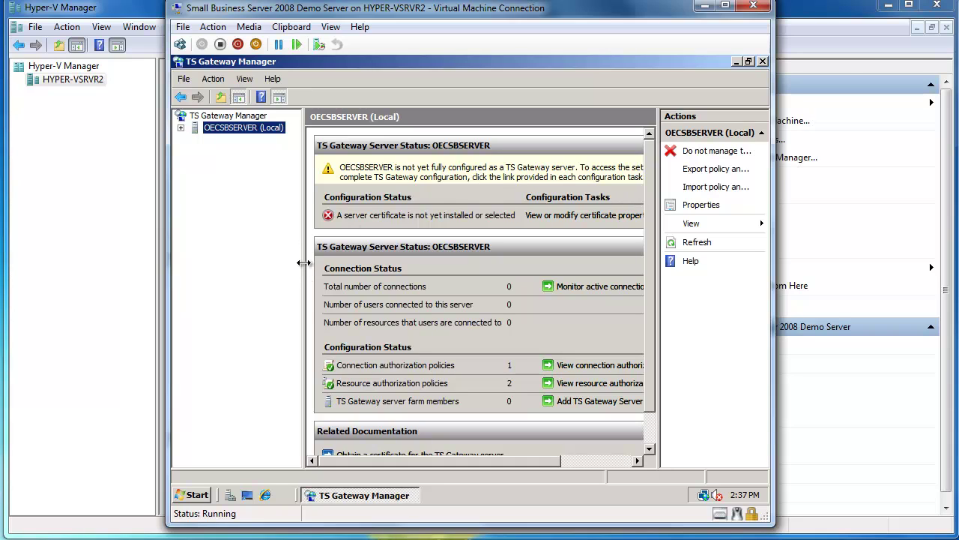
left_click_drag(303, 263, 259, 268)
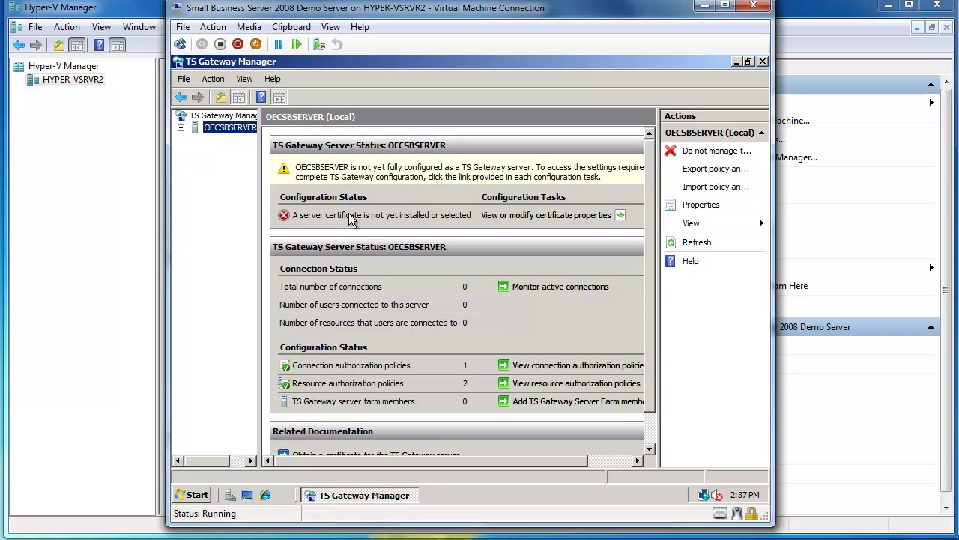
Install the existing Go Daddy *.oeccomputers.com certificate as the TS Gateway server's SSL certificate and apply the change
left_click(578, 216)
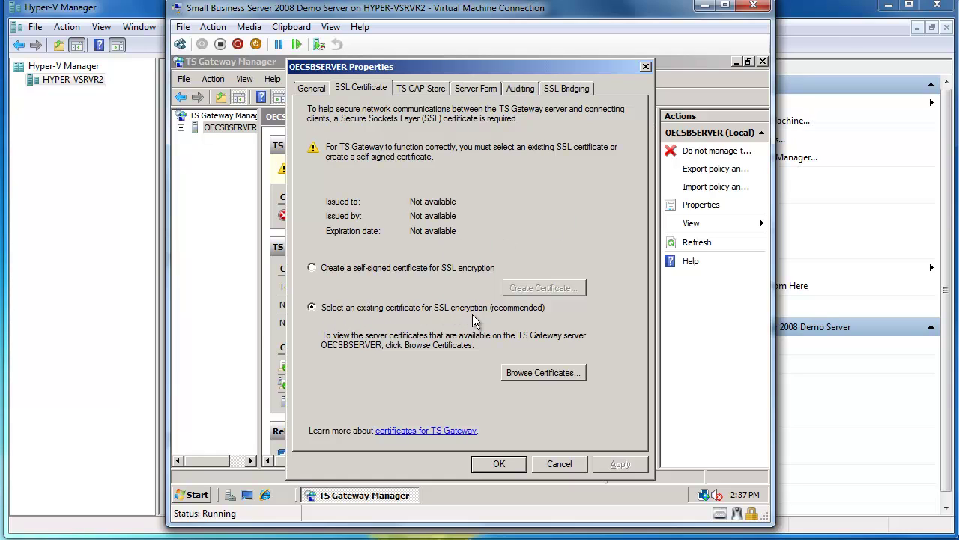
left_click(536, 372)
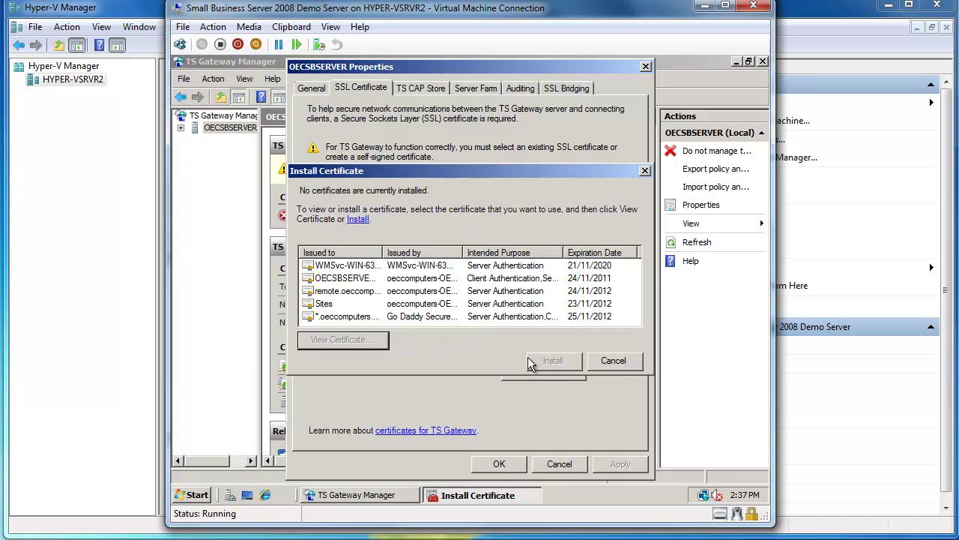
left_click(370, 316)
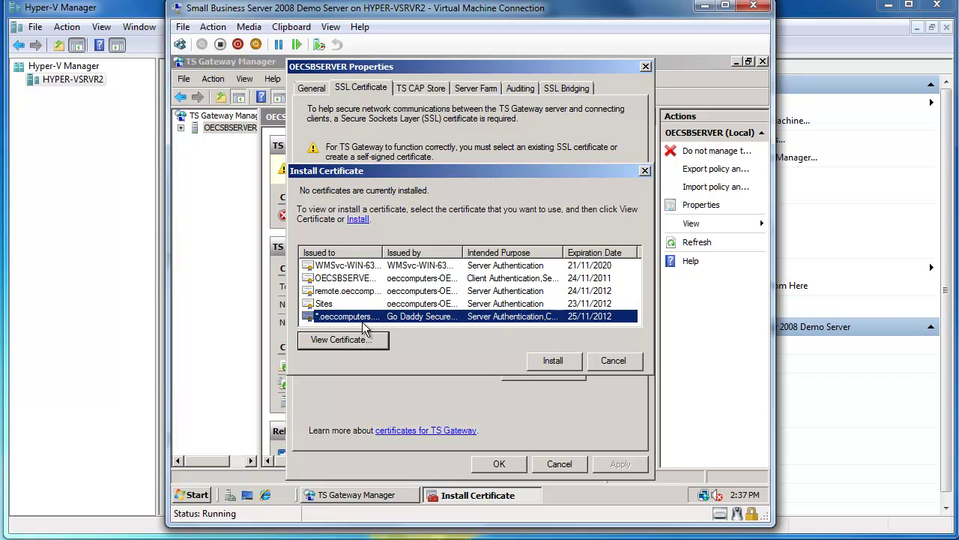
left_click(552, 360)
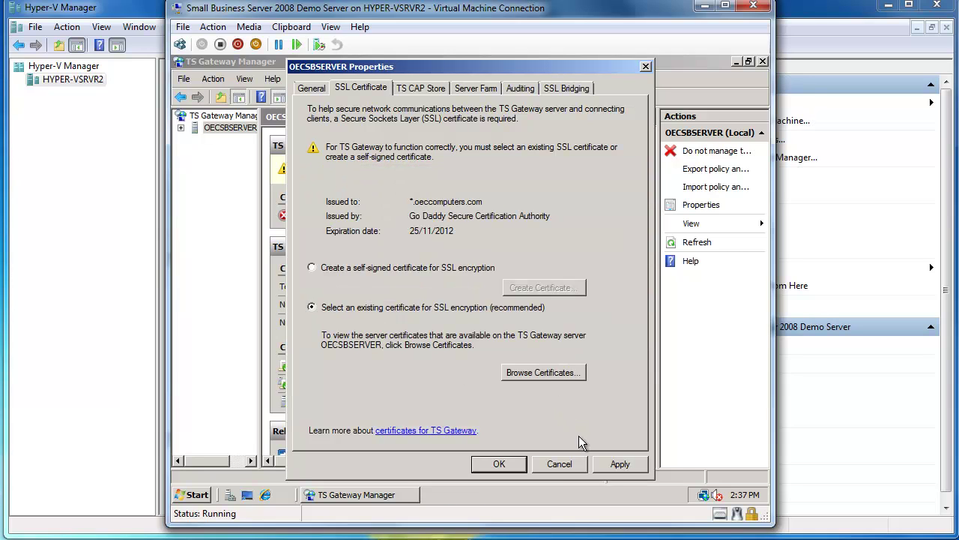
left_click(619, 464)
left_click(499, 464)
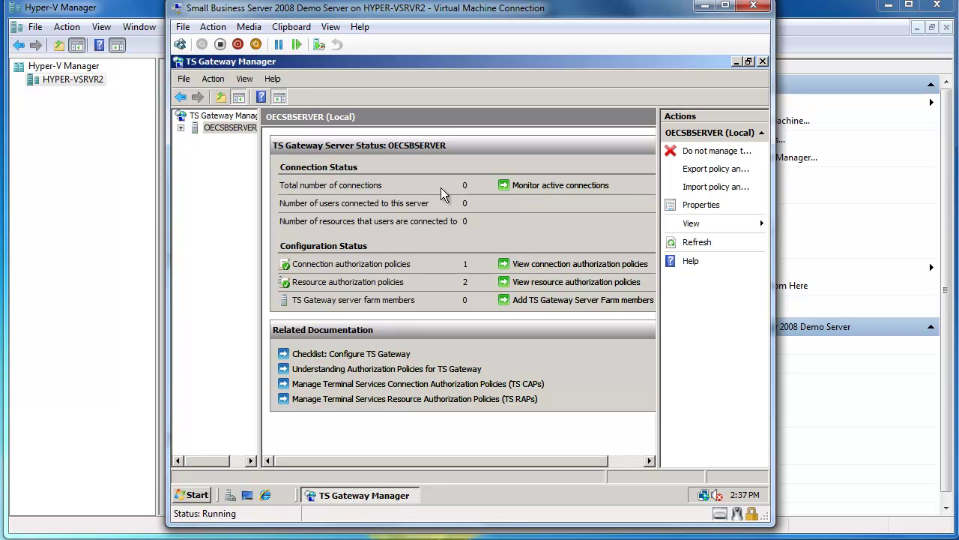
Close TS Gateway Manager and open Terminal Services Configuration from the administrative tools, granting it permission to run
left_click(762, 61)
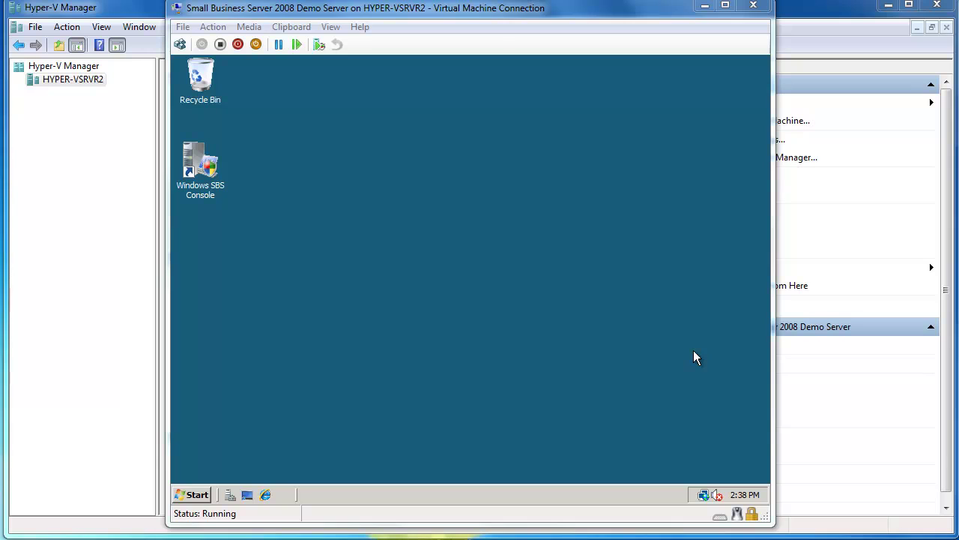
left_click(196, 494)
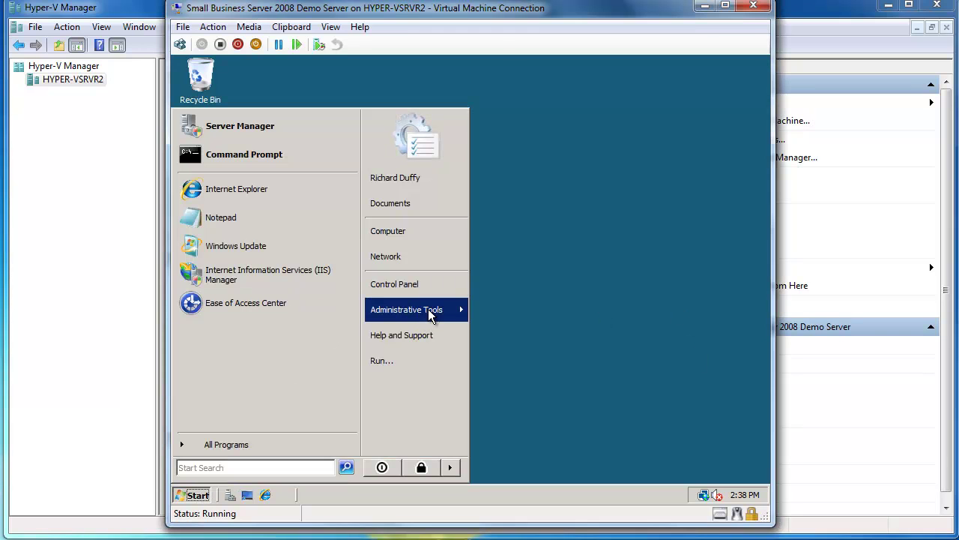
left_click(431, 313)
mouse_move(551, 63)
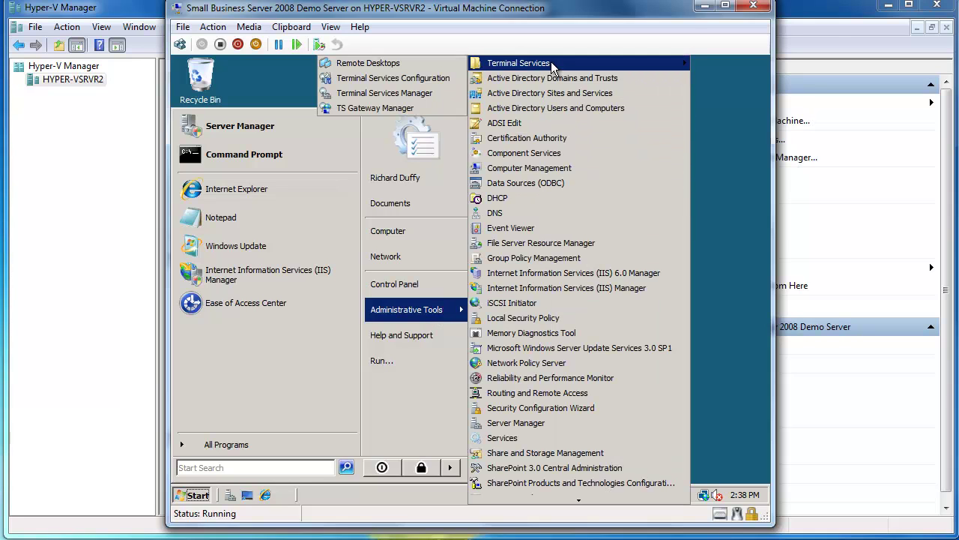
left_click(396, 77)
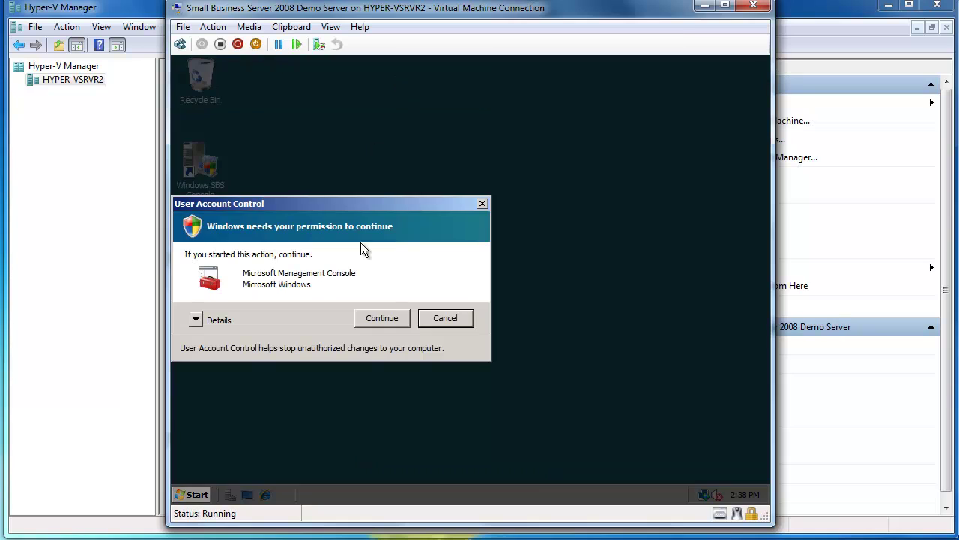
left_click(375, 318)
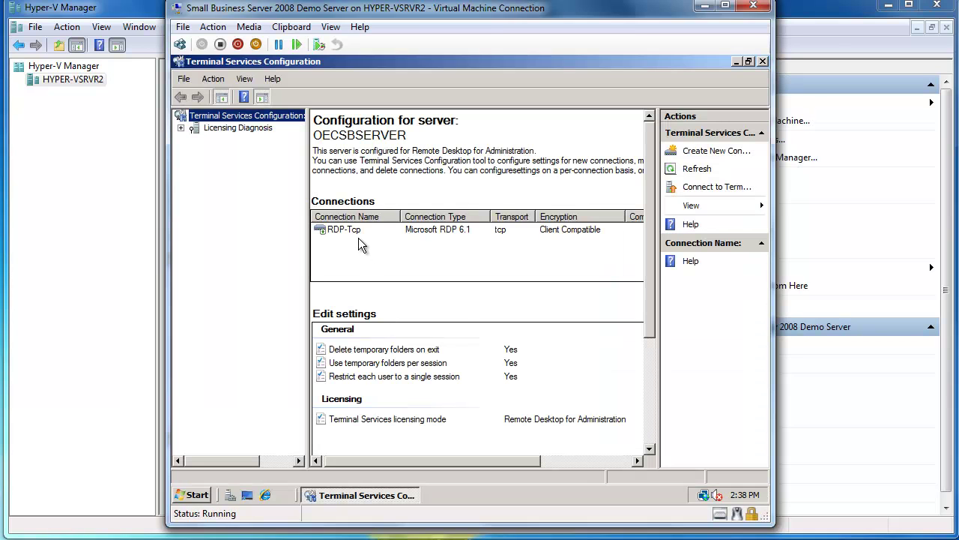
Select the "OEC Computers Wildcard" certificate for the RDP-Tcp connection and apply the change to its properties
left_click(352, 227)
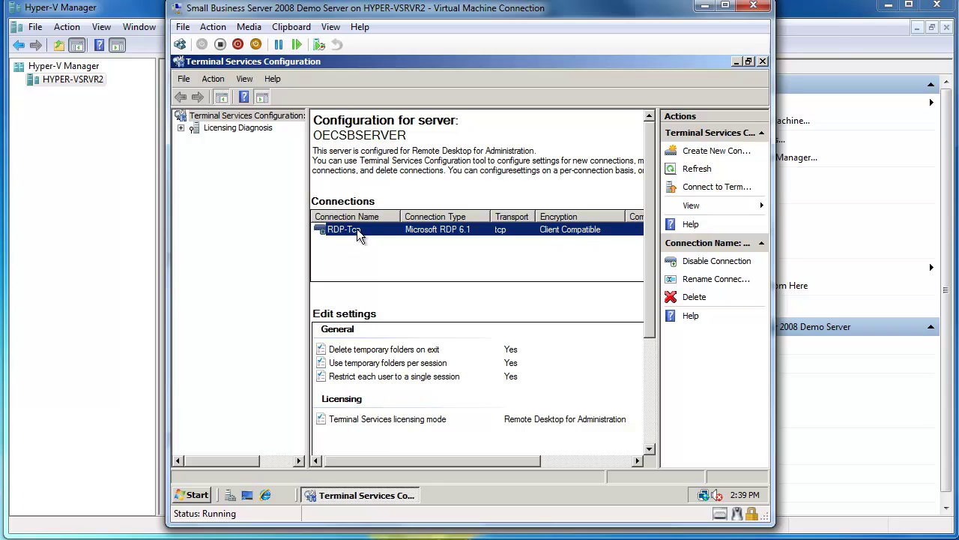
double_click(357, 229)
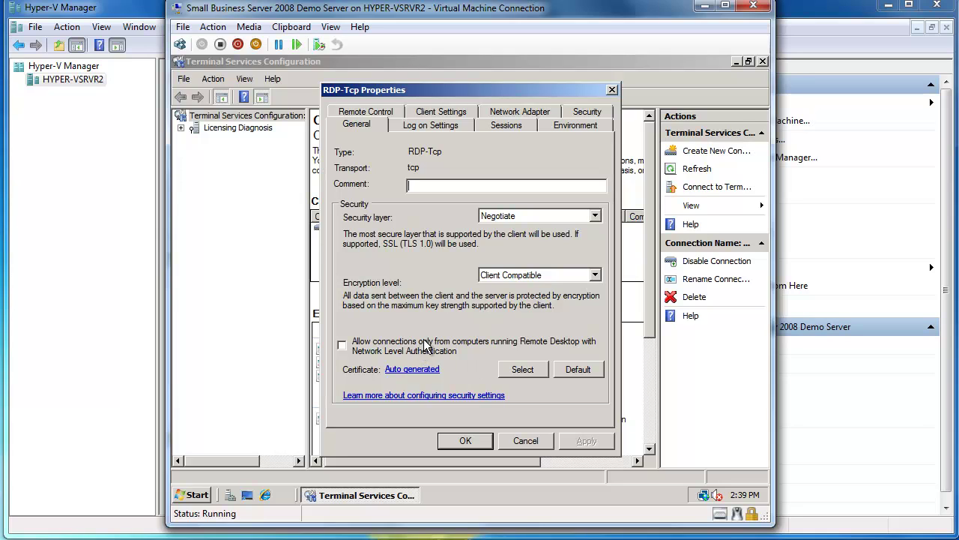
left_click(523, 370)
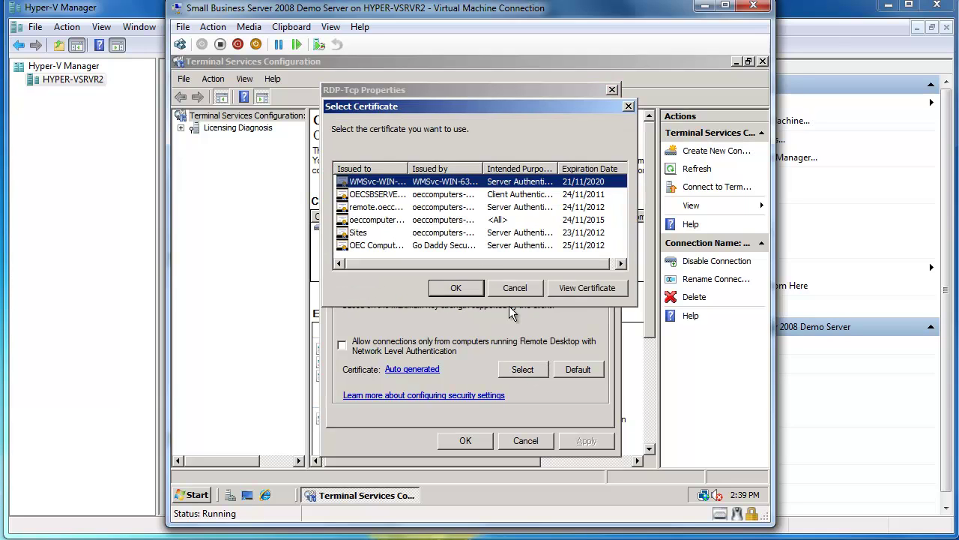
left_click_drag(408, 166, 453, 196)
left_click(428, 246)
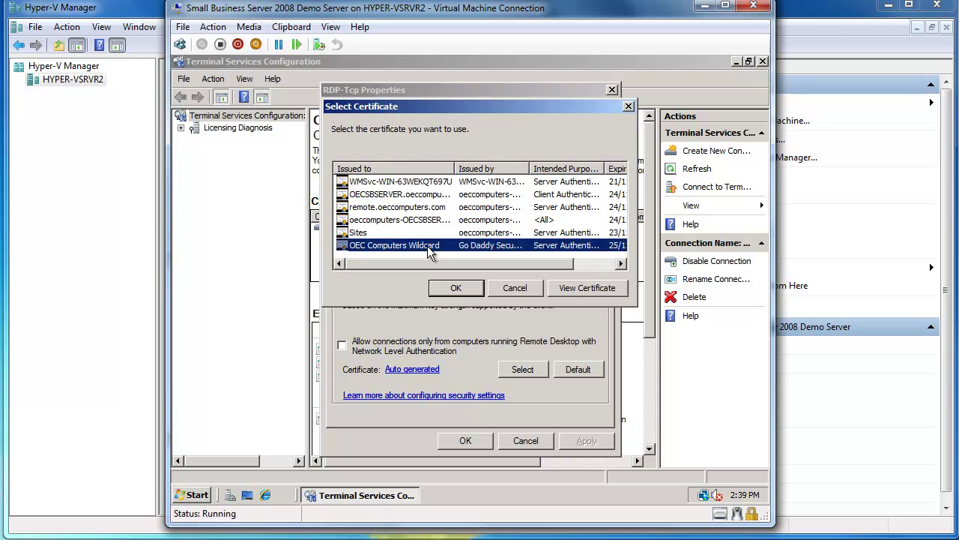
left_click(455, 289)
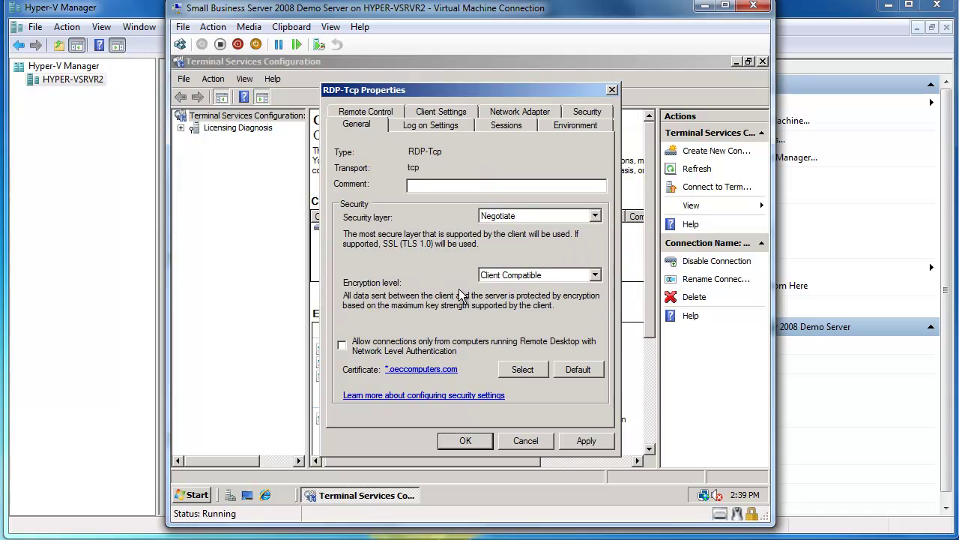
left_click(580, 443)
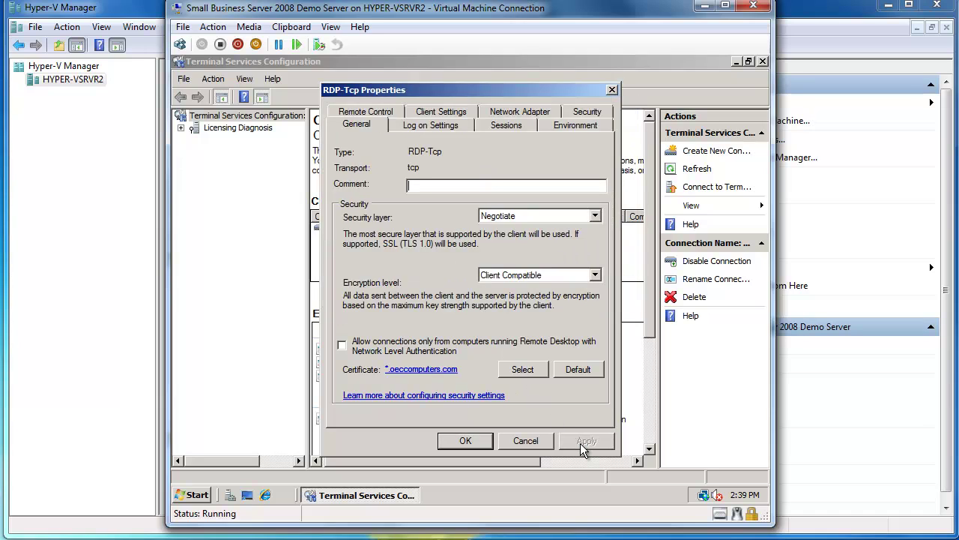
left_click(480, 443)
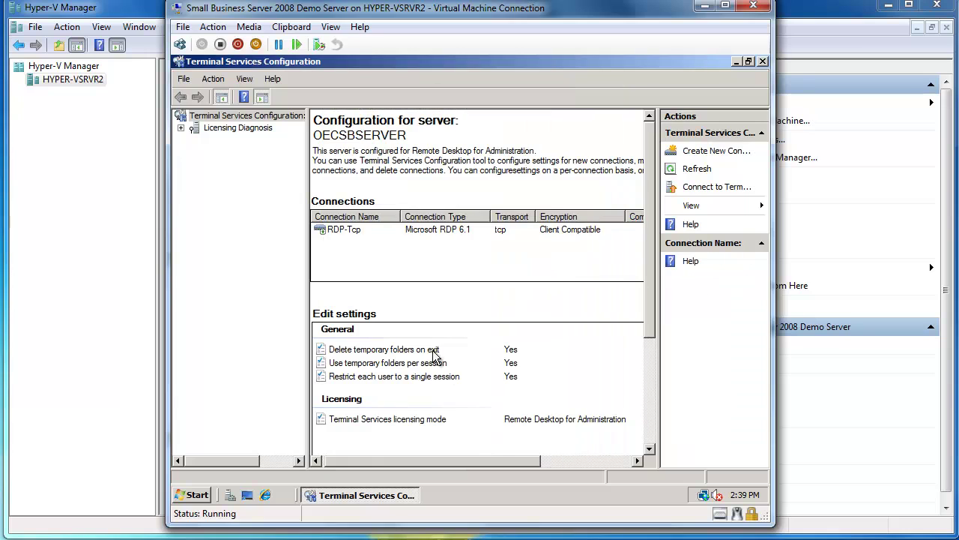
left_click(650, 435)
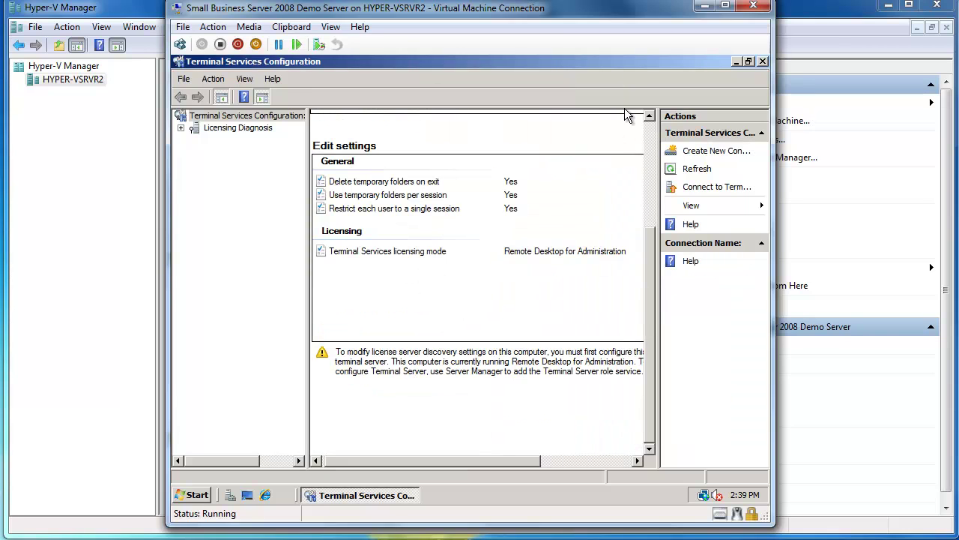
left_click(654, 137)
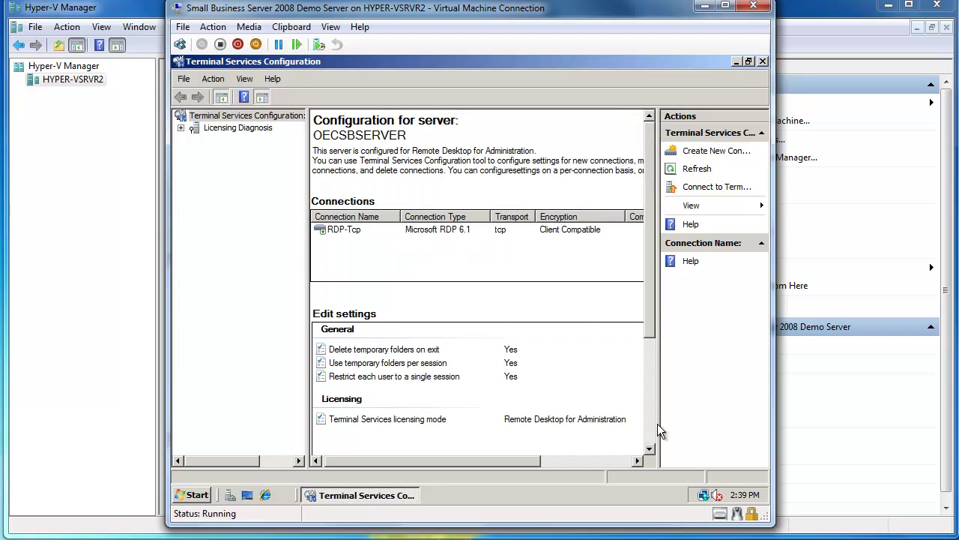